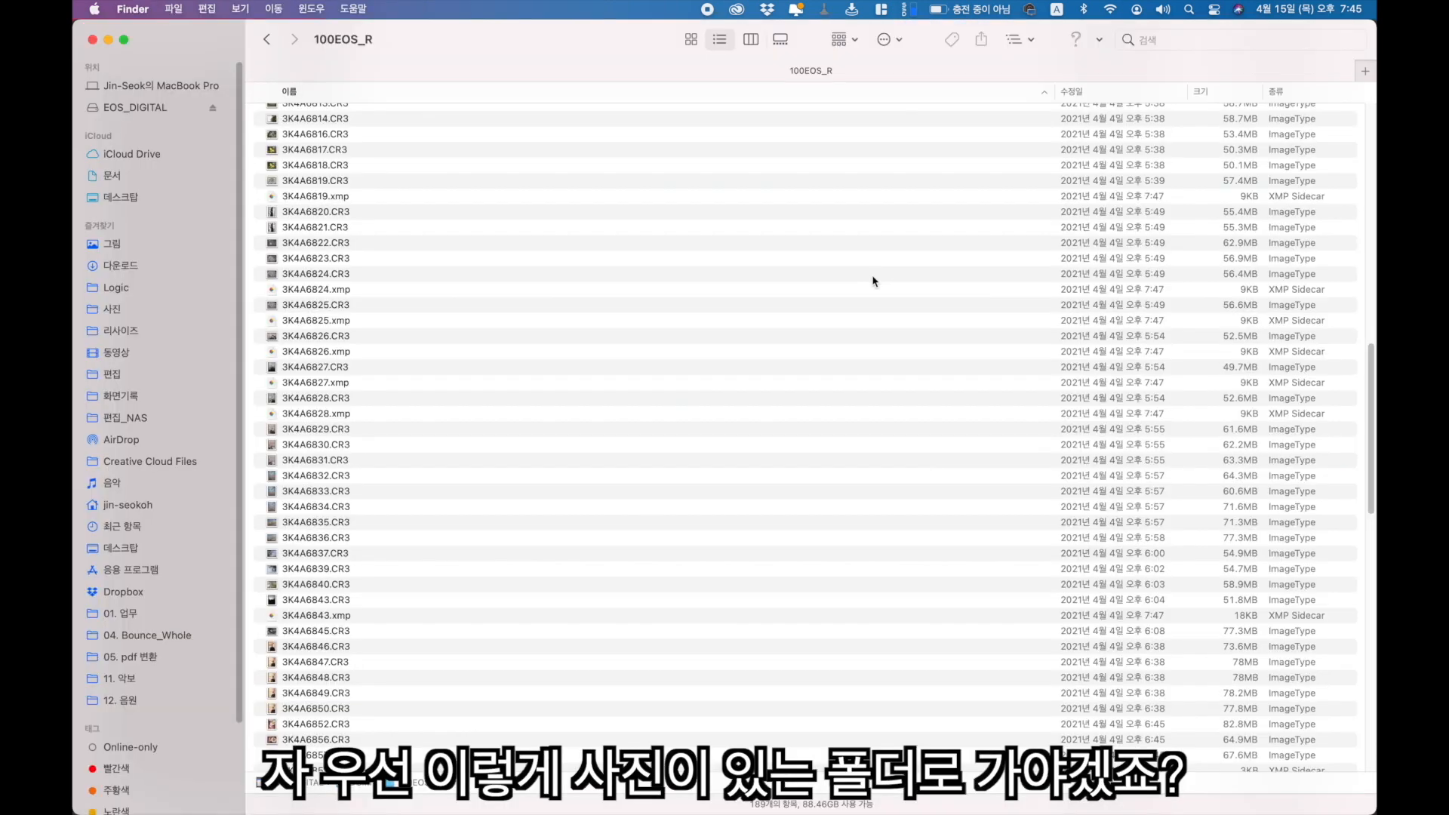
- Group the files in the 100EOS_R folder by kind so images, videos and sidecar files are listed separately
left_click(813, 401)
scroll(817, 404, "up", 10)
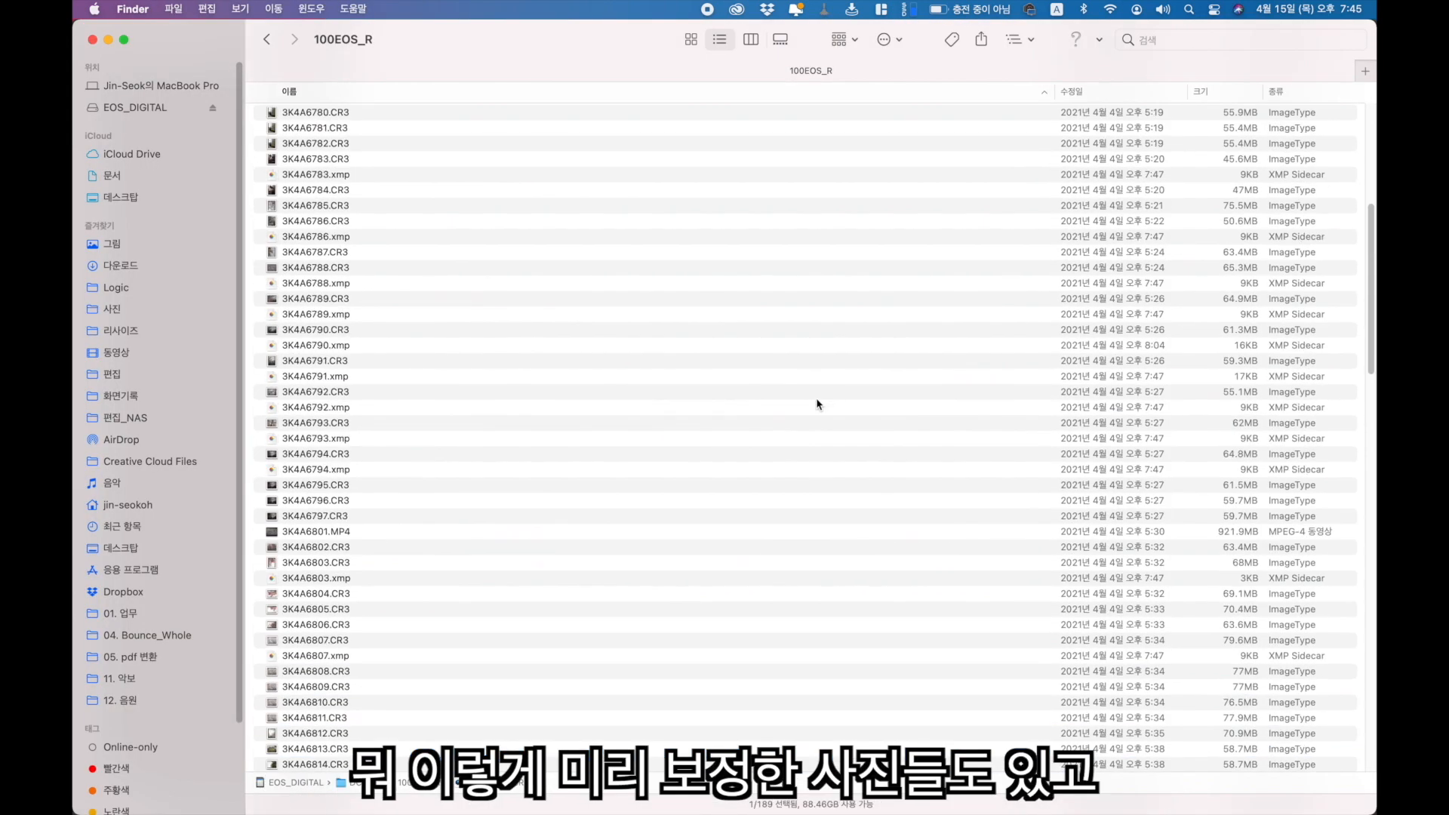
scroll(827, 399, "down", 12)
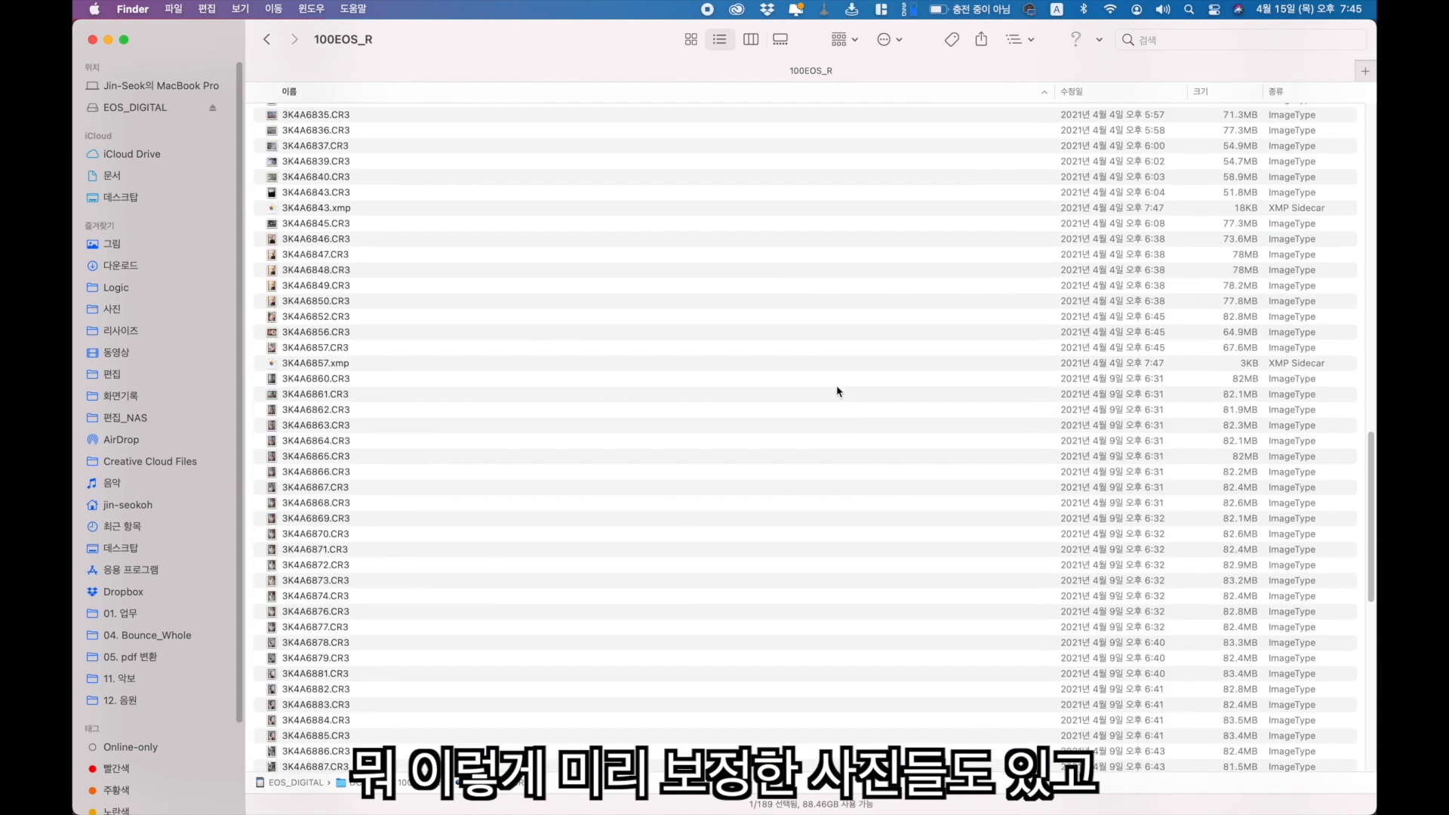
scroll(837, 391, "up", 15)
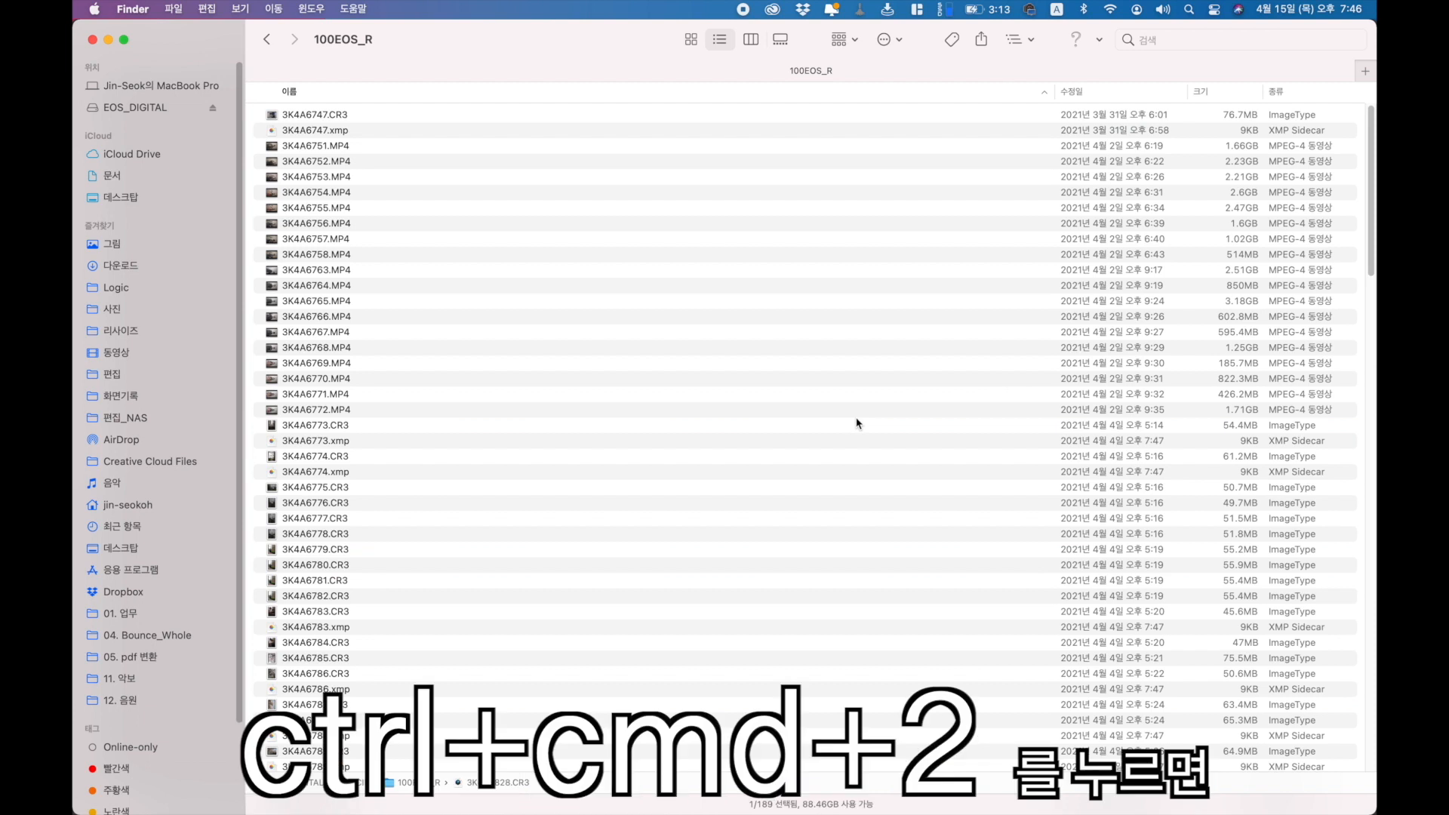
key("ctrl+super+2")
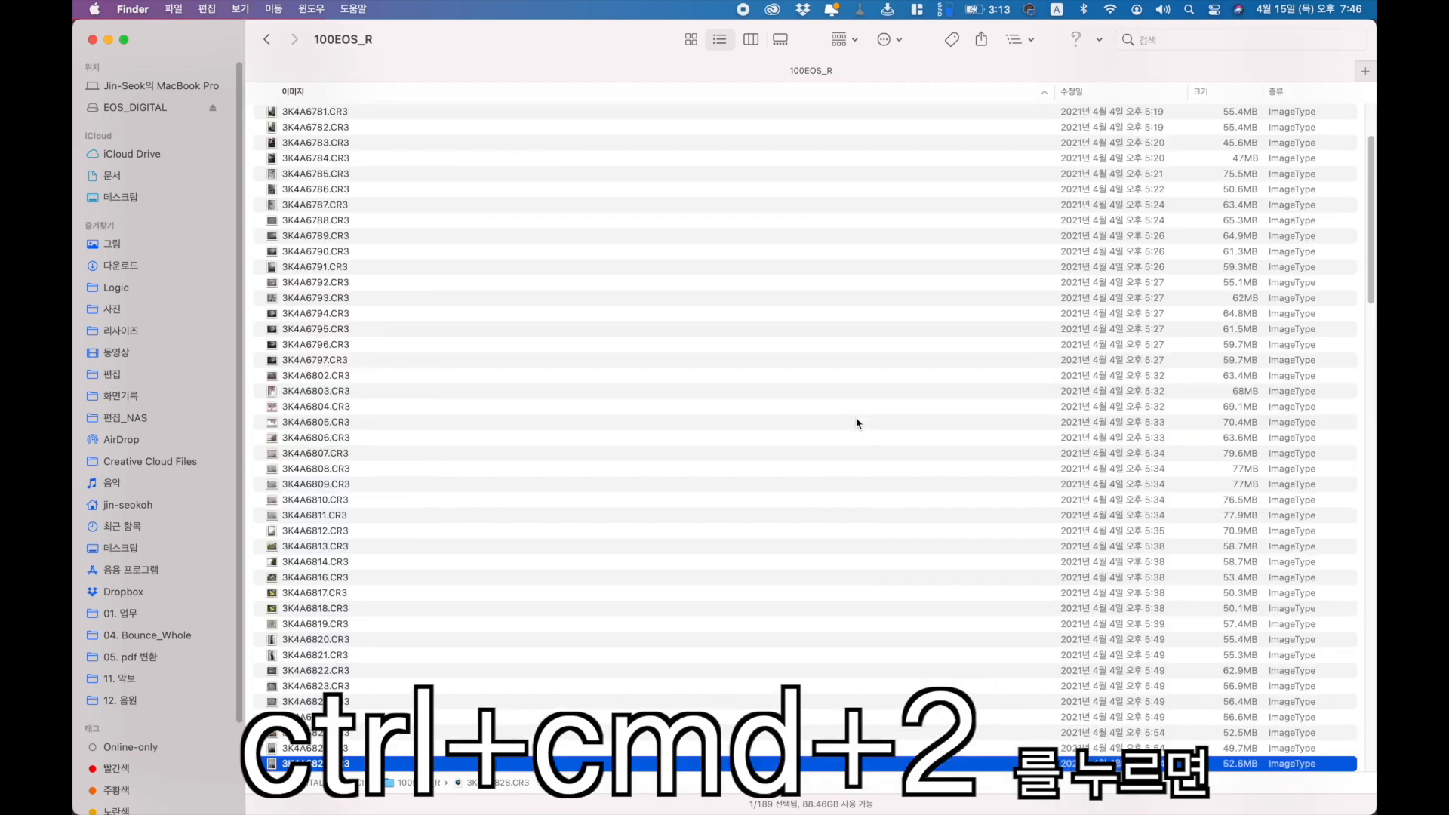
- Select the CR3 photos taken on 11 April 2021, 3K4A6941 through 3K4A6967, and open them together in Camera Raw
scroll(858, 423, "down", 15)
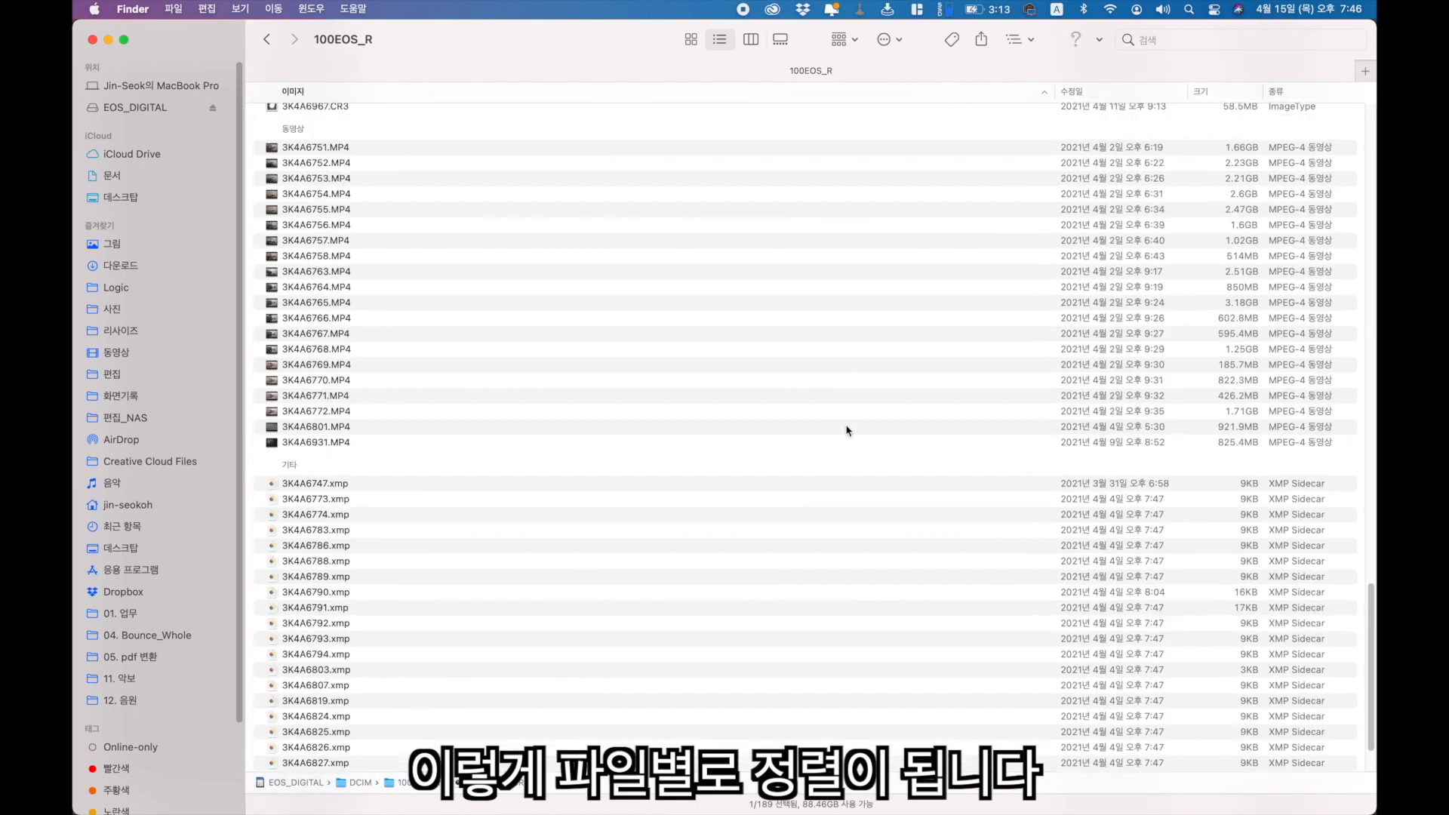
scroll(847, 430, "up", 10)
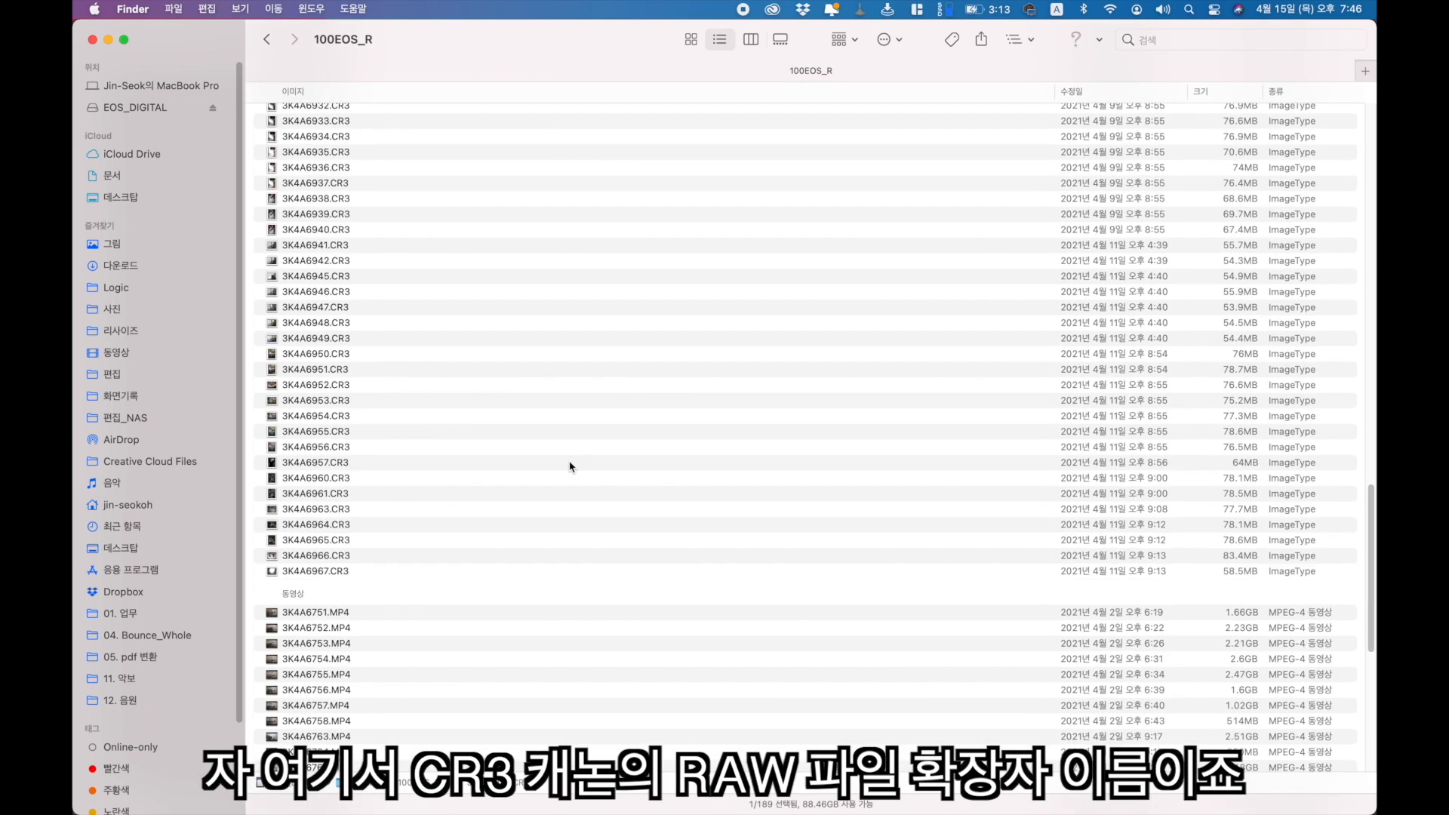
left_click(377, 574)
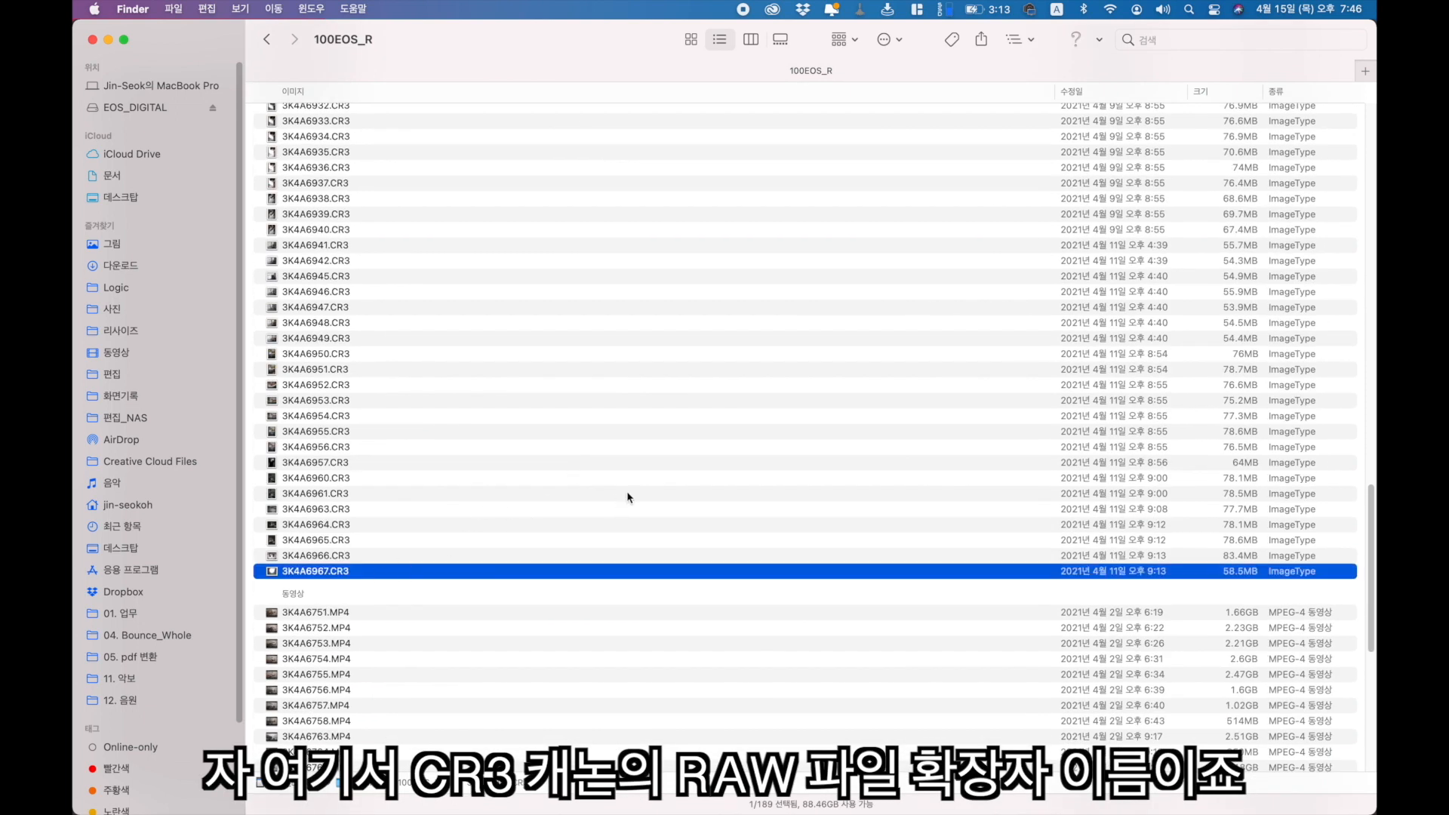
left_click(1066, 251, "shift")
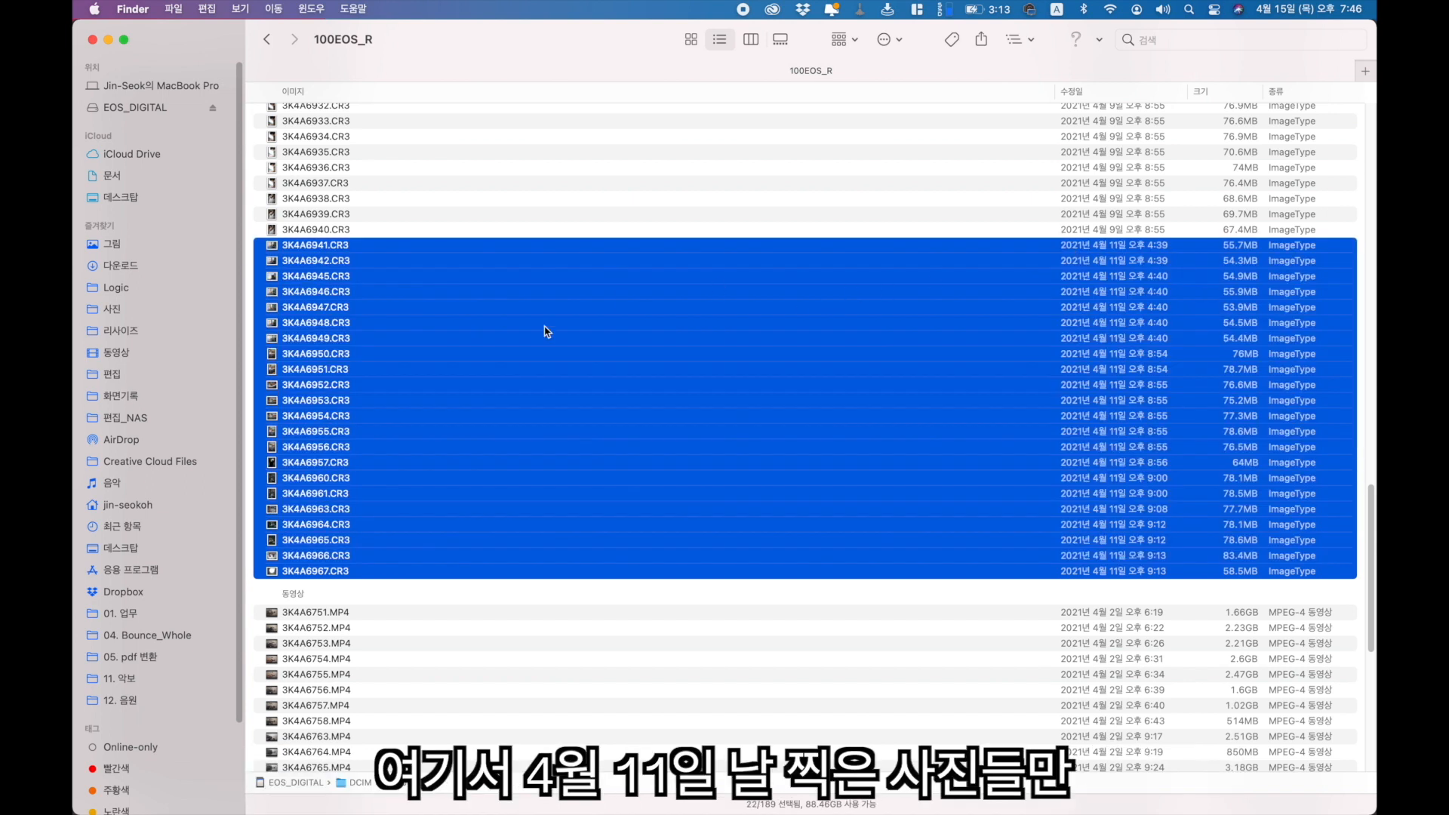
left_click_drag(347, 250, 713, 351)
key("super+Tab")
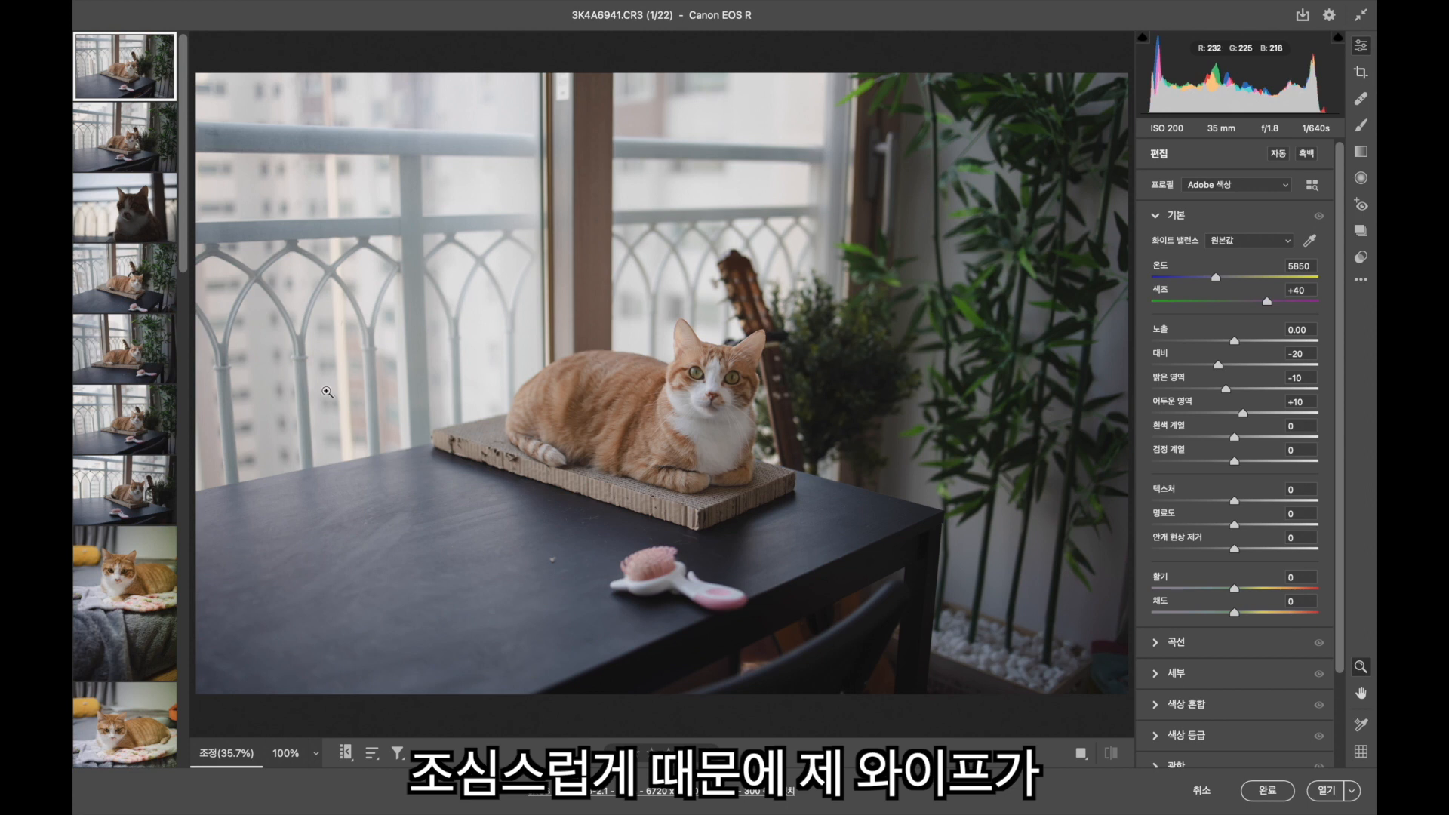
- Switch from the first photo to the portrait 3K4A6955.CR3 of the cat on the blanket
scroll(126, 502, "down", 2)
scroll(127, 502, "up", 2)
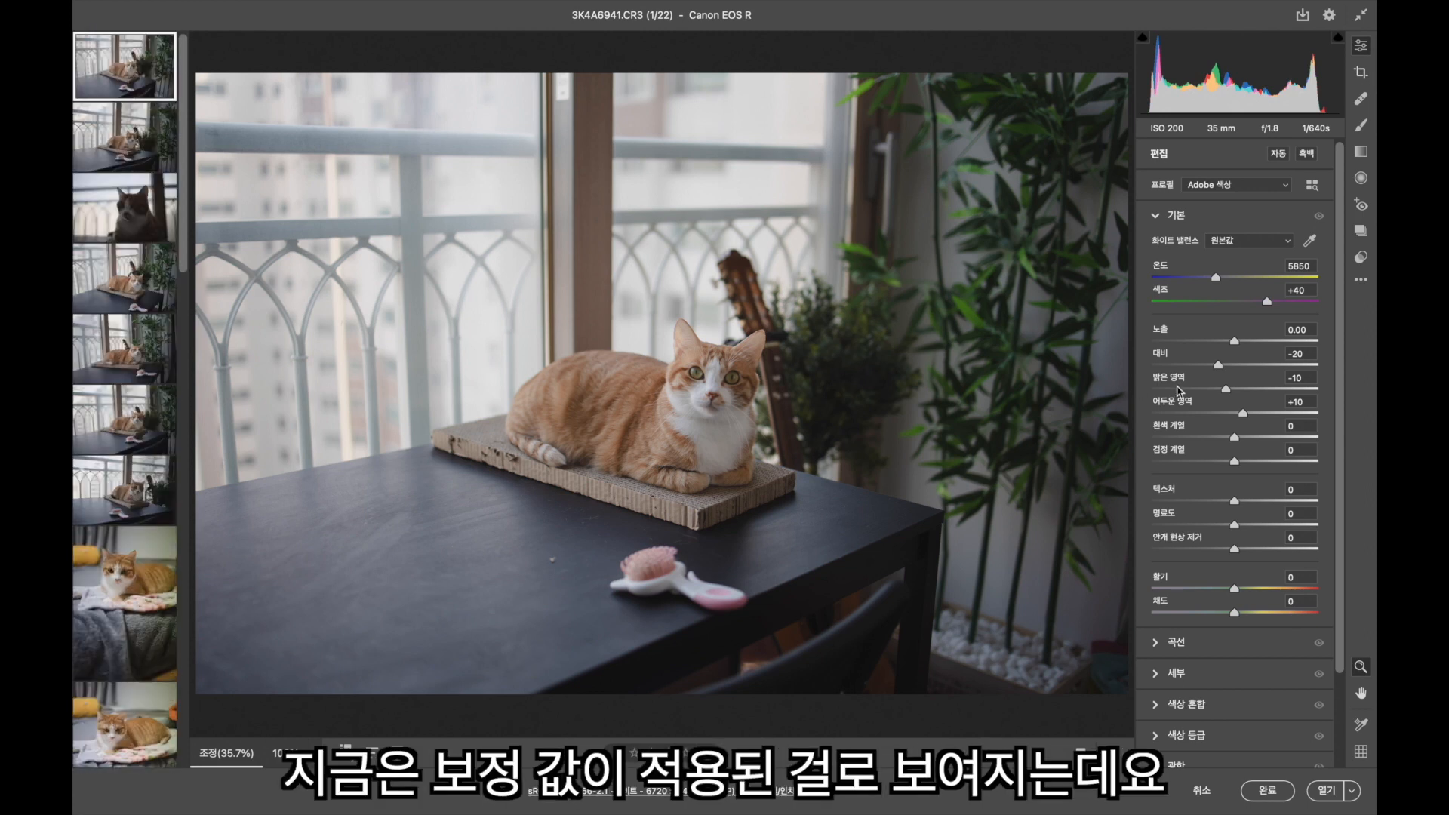
left_click(115, 573)
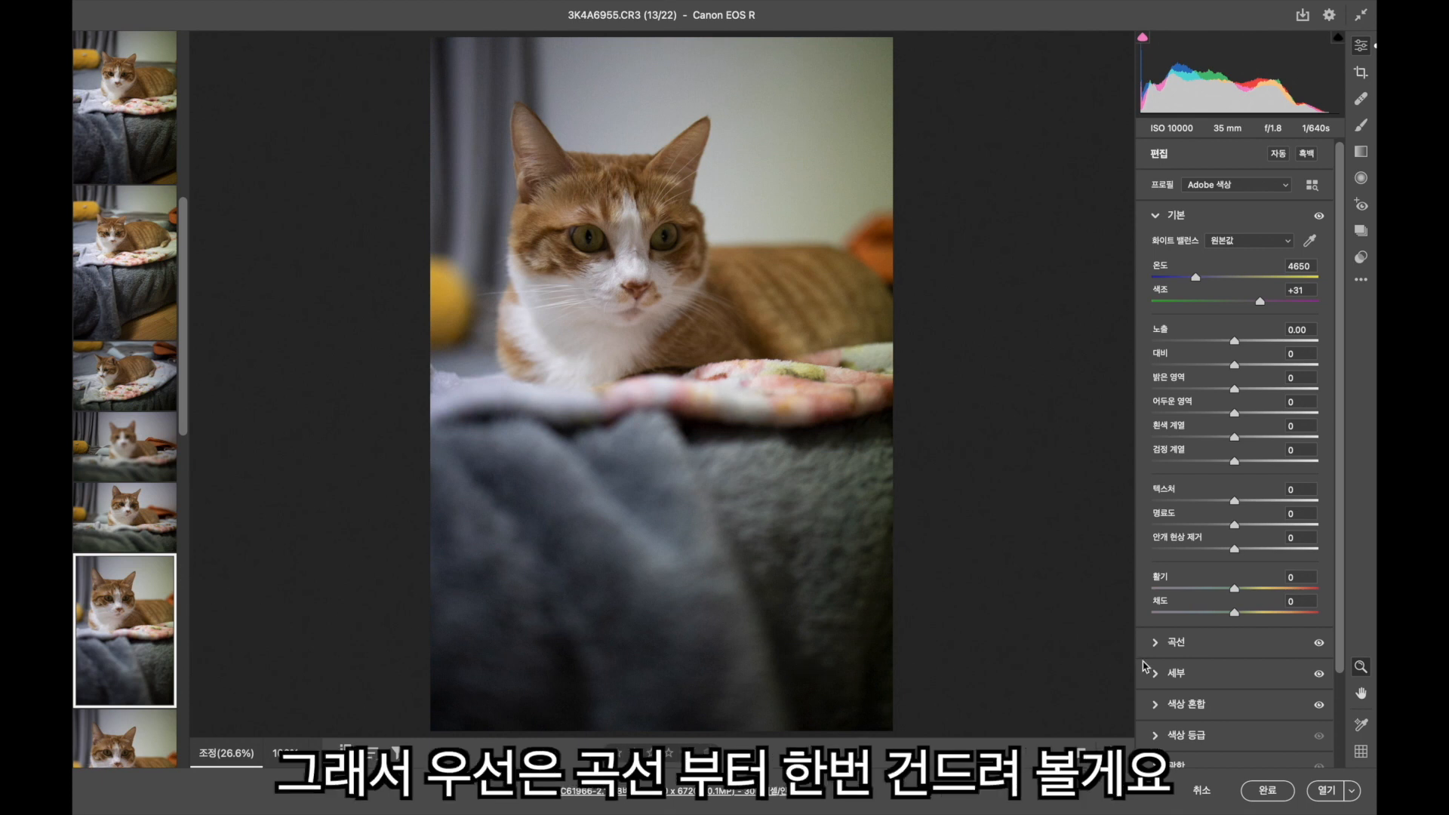
- Try a high-contrast point curve with the black point at input 17, two inner points, and the white point at input 230
left_click(1159, 643)
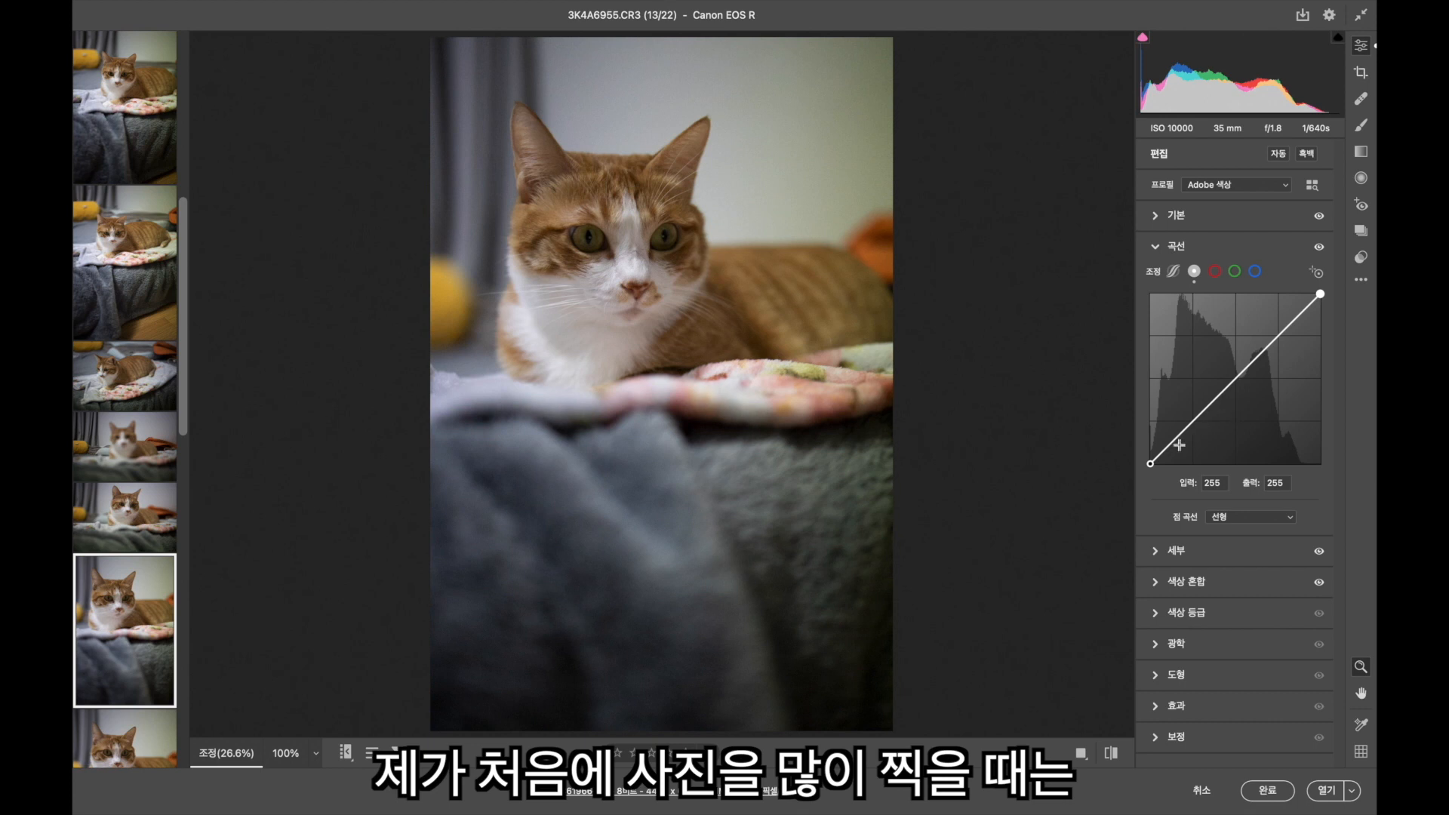
left_click_drag(1151, 464, 1162, 463)
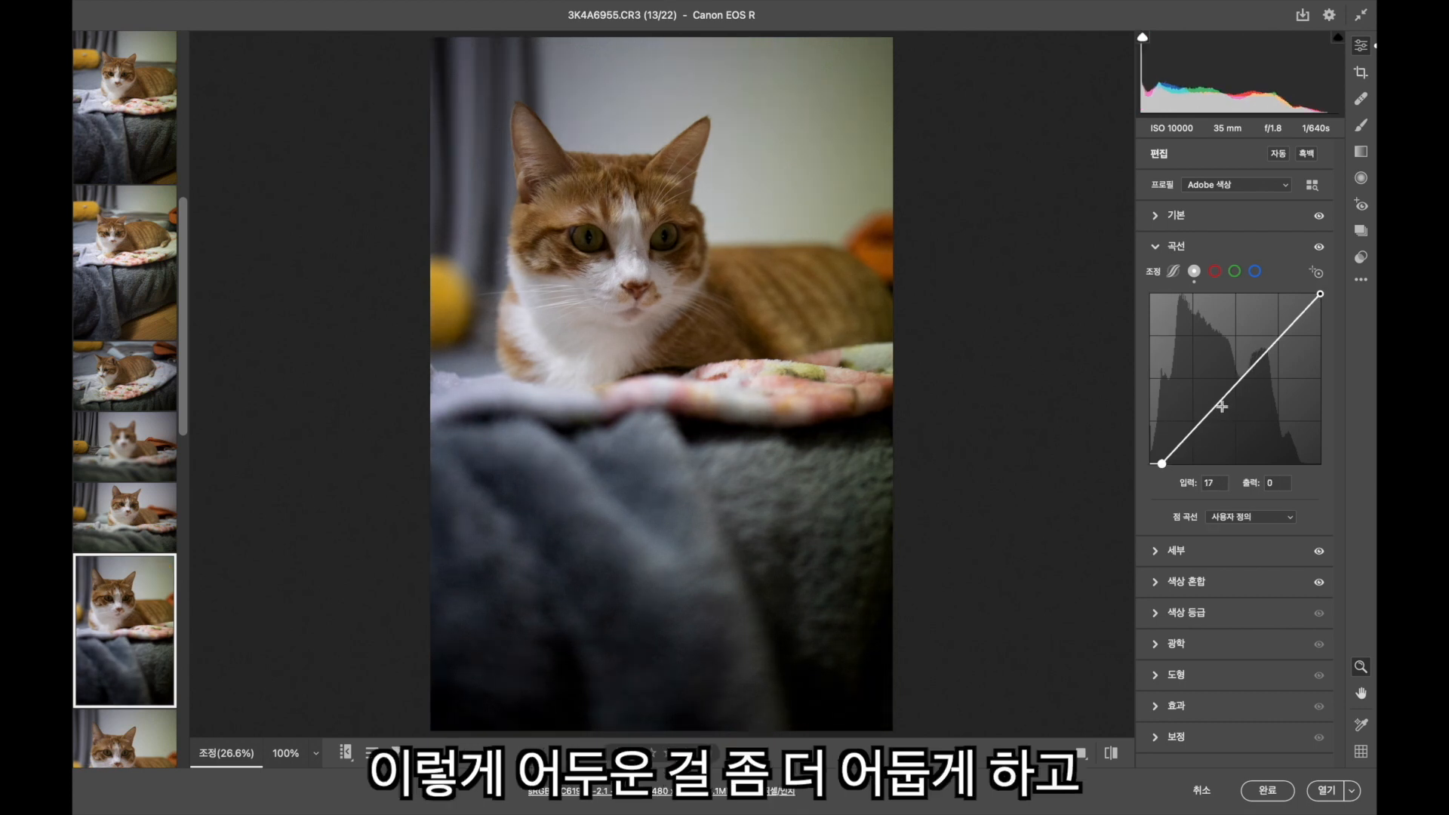
left_click_drag(1207, 417, 1218, 396)
left_click(1279, 336)
left_click_drag(1320, 293, 1305, 293)
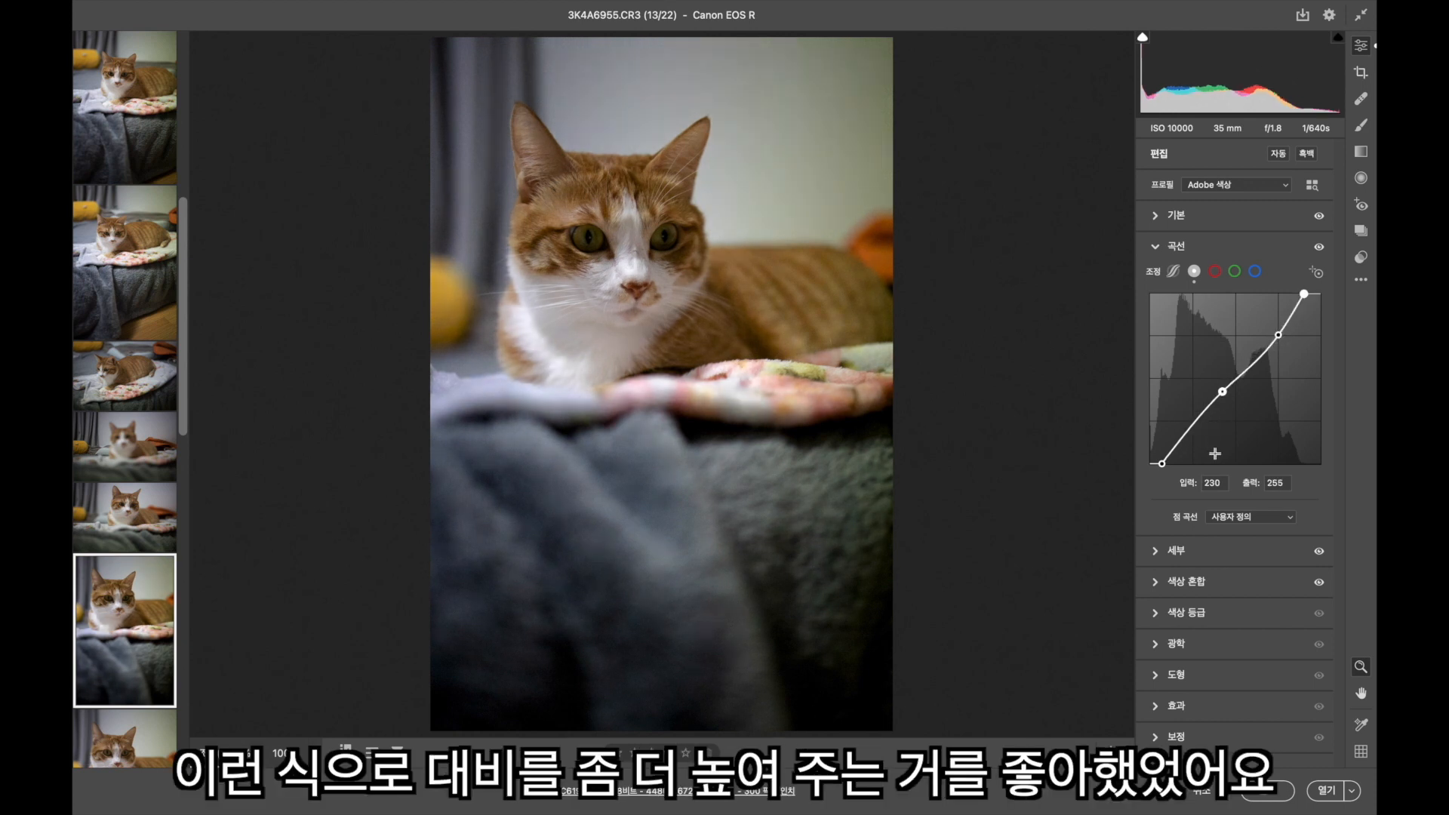
- Undo and redo the four curve edits, and compare the before and after versions side by side
key("super+z")
key("super+z")
key("super+z")
key("super+z")
key("super+shift+z")
key("super+shift+z")
key("super+shift+z")
key("super+shift+z")
key("q")
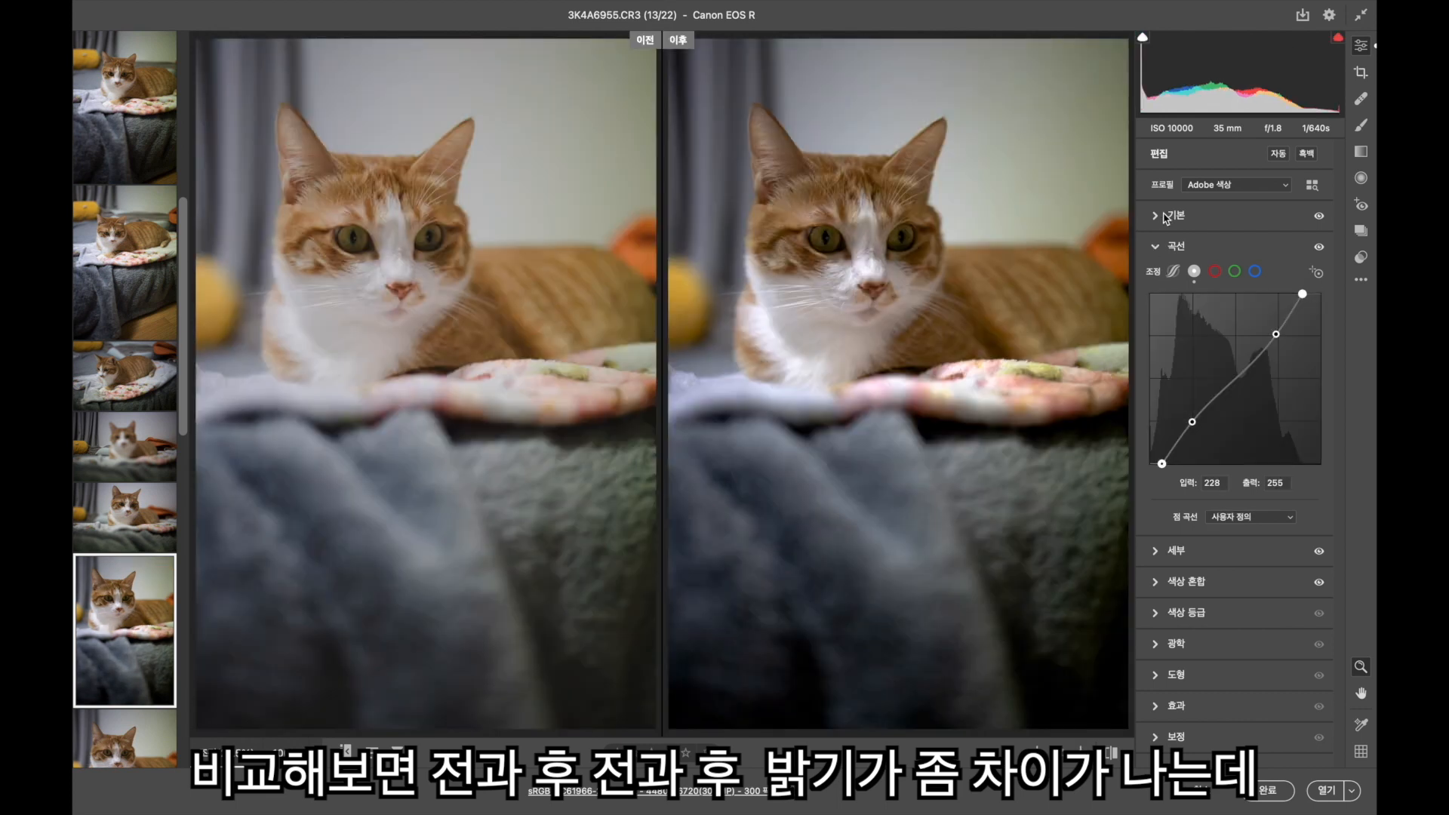
- Raise the photo's Exposure to +0.40 and lower its Contrast to -20 in the basic adjustments
left_click(1186, 219)
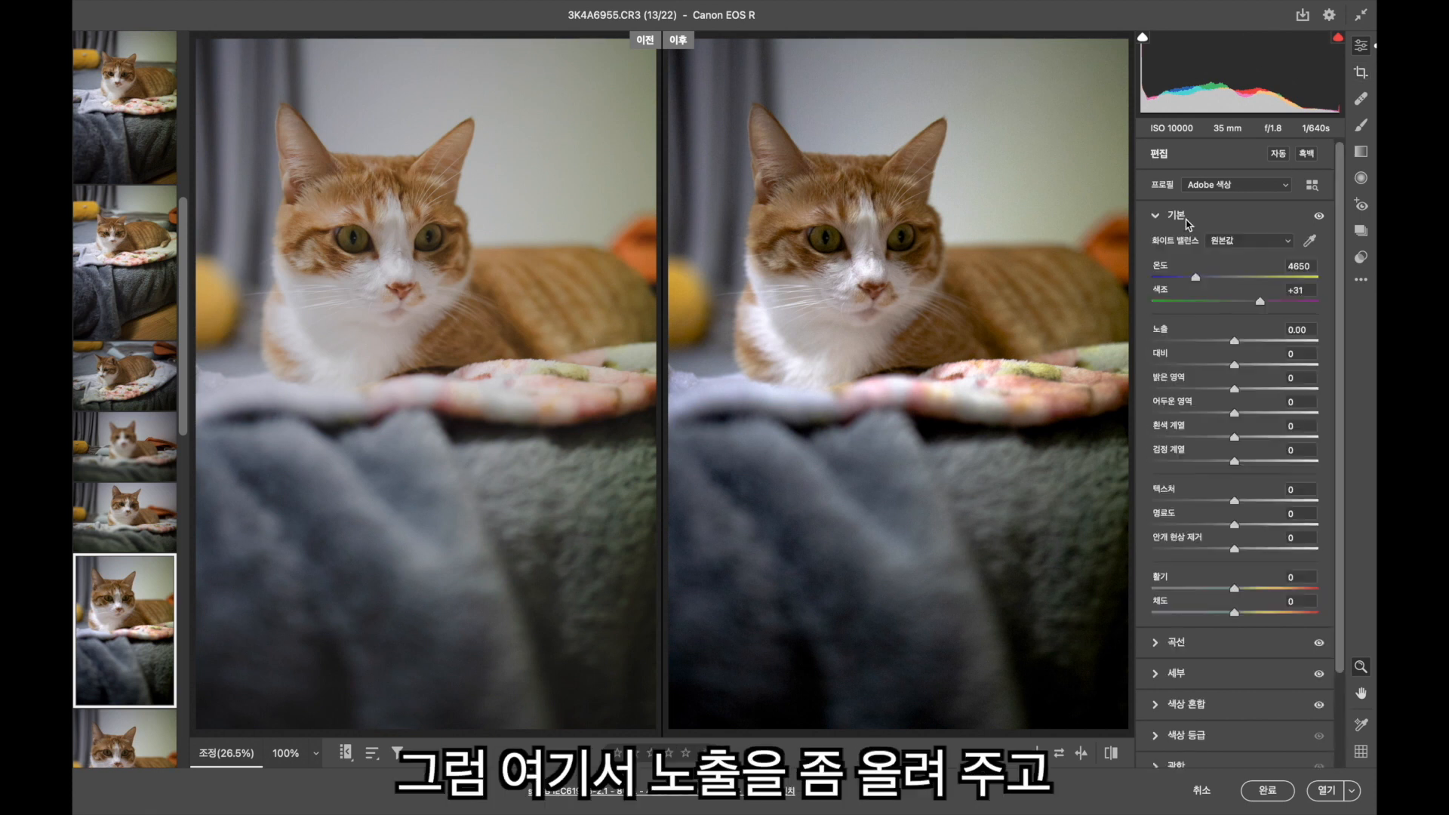
left_click(1245, 344)
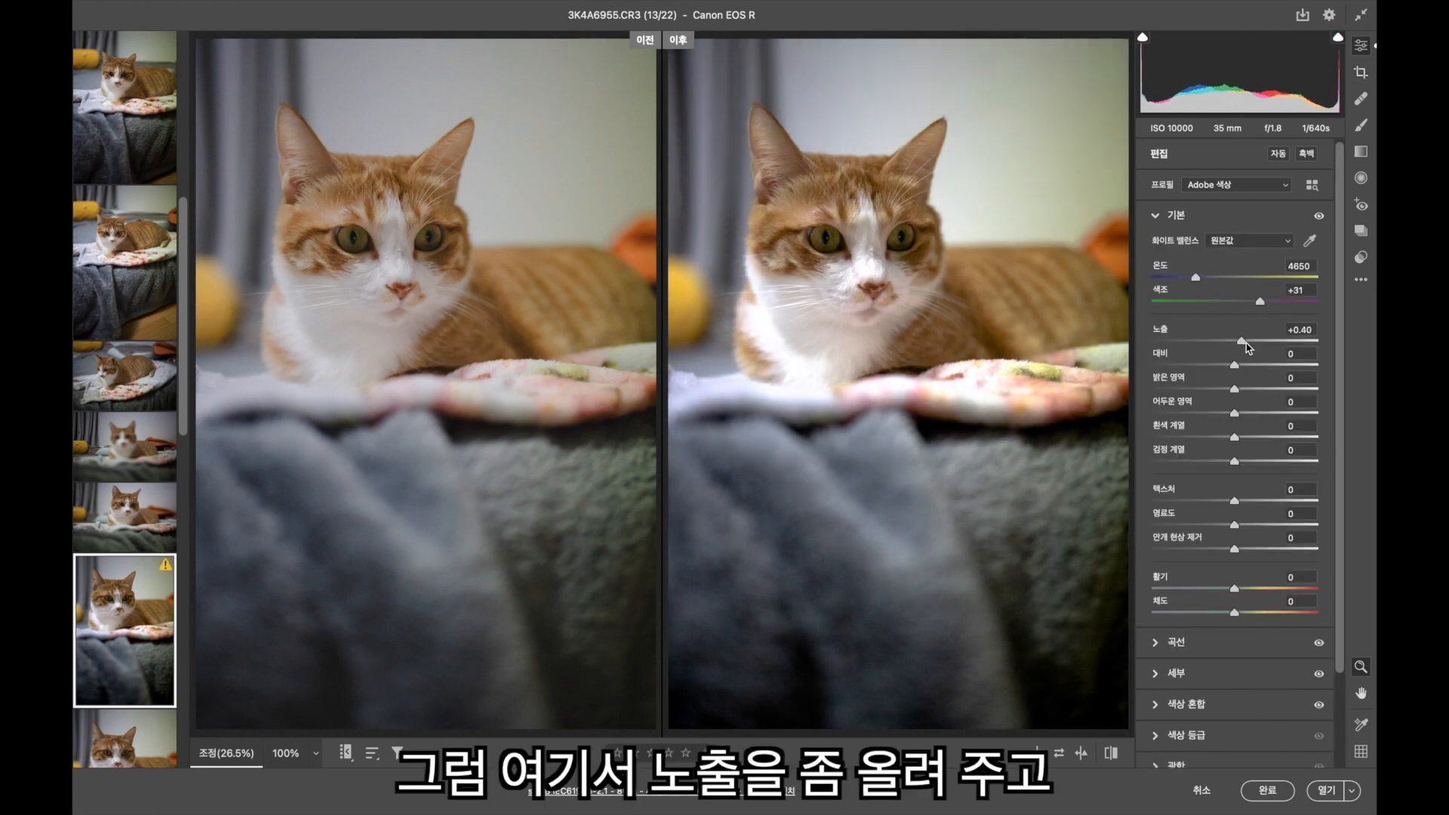
left_click(1251, 358)
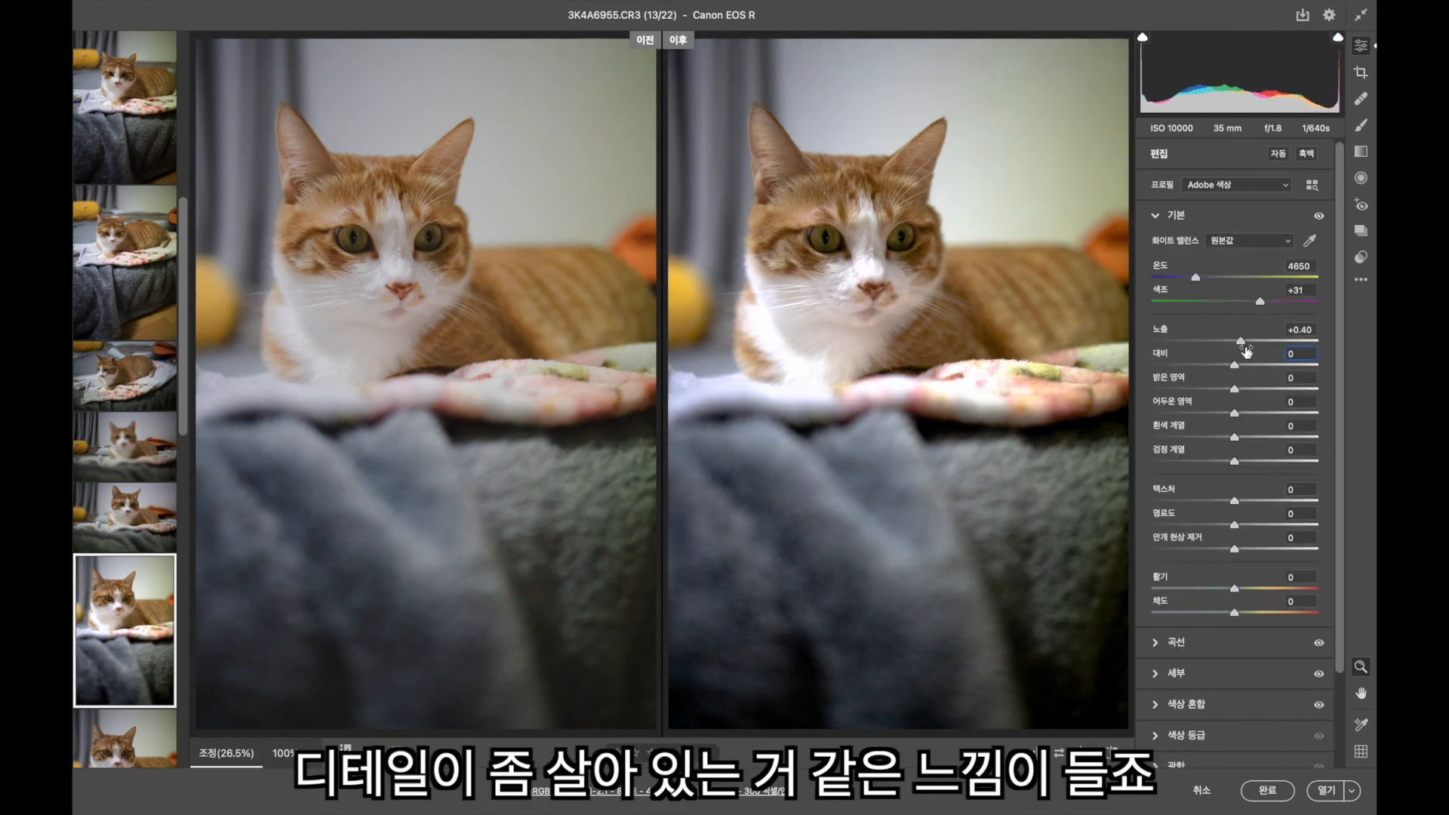
mouse_move(1236, 366)
left_mouse_down()
mouse_move(1252, 372)
mouse_move(1223, 375)
left_mouse_up()
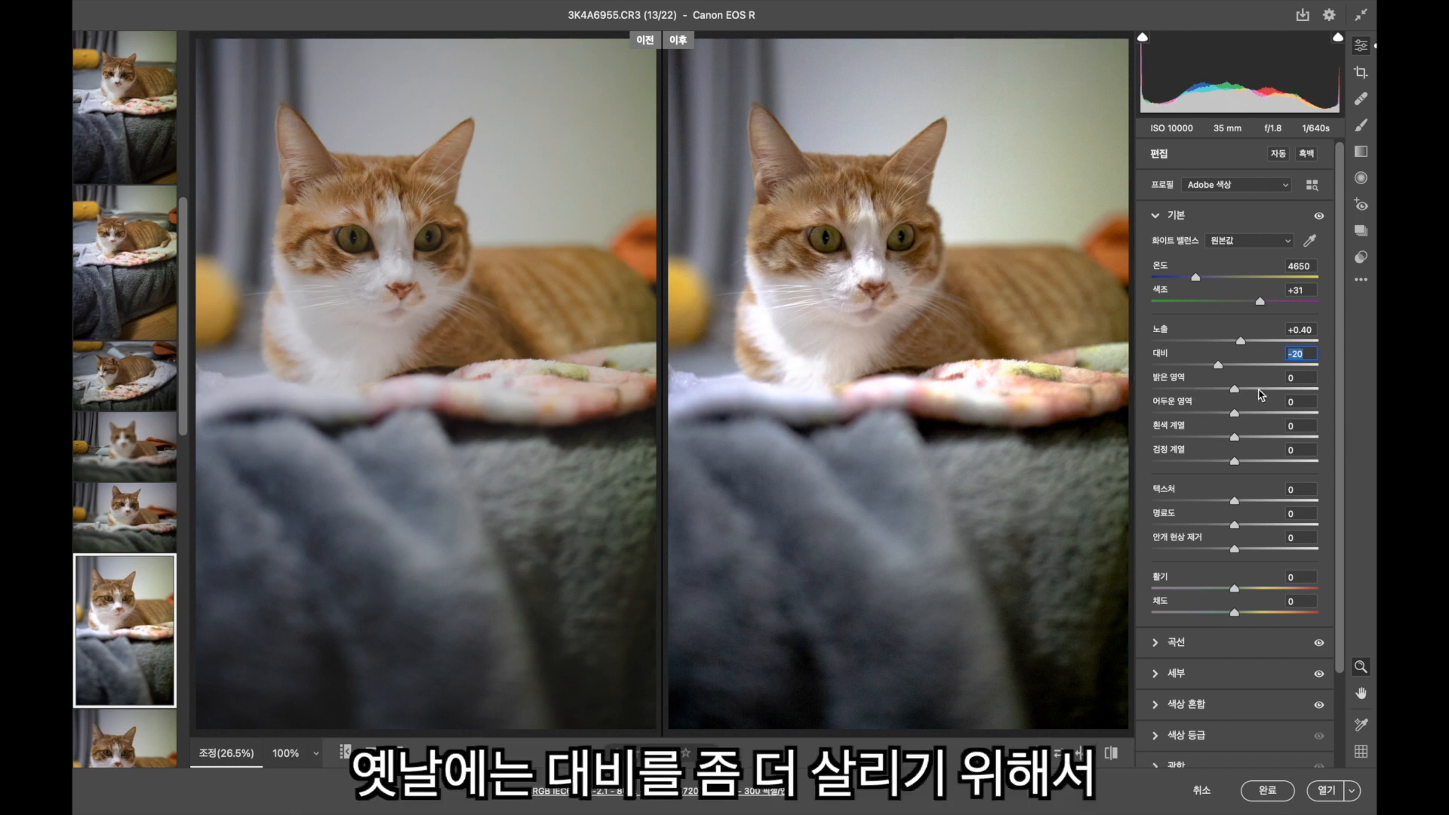
- Set Shadows to +10 and Highlights to -10 to reduce the brightness difference in the photo
left_click(1251, 389)
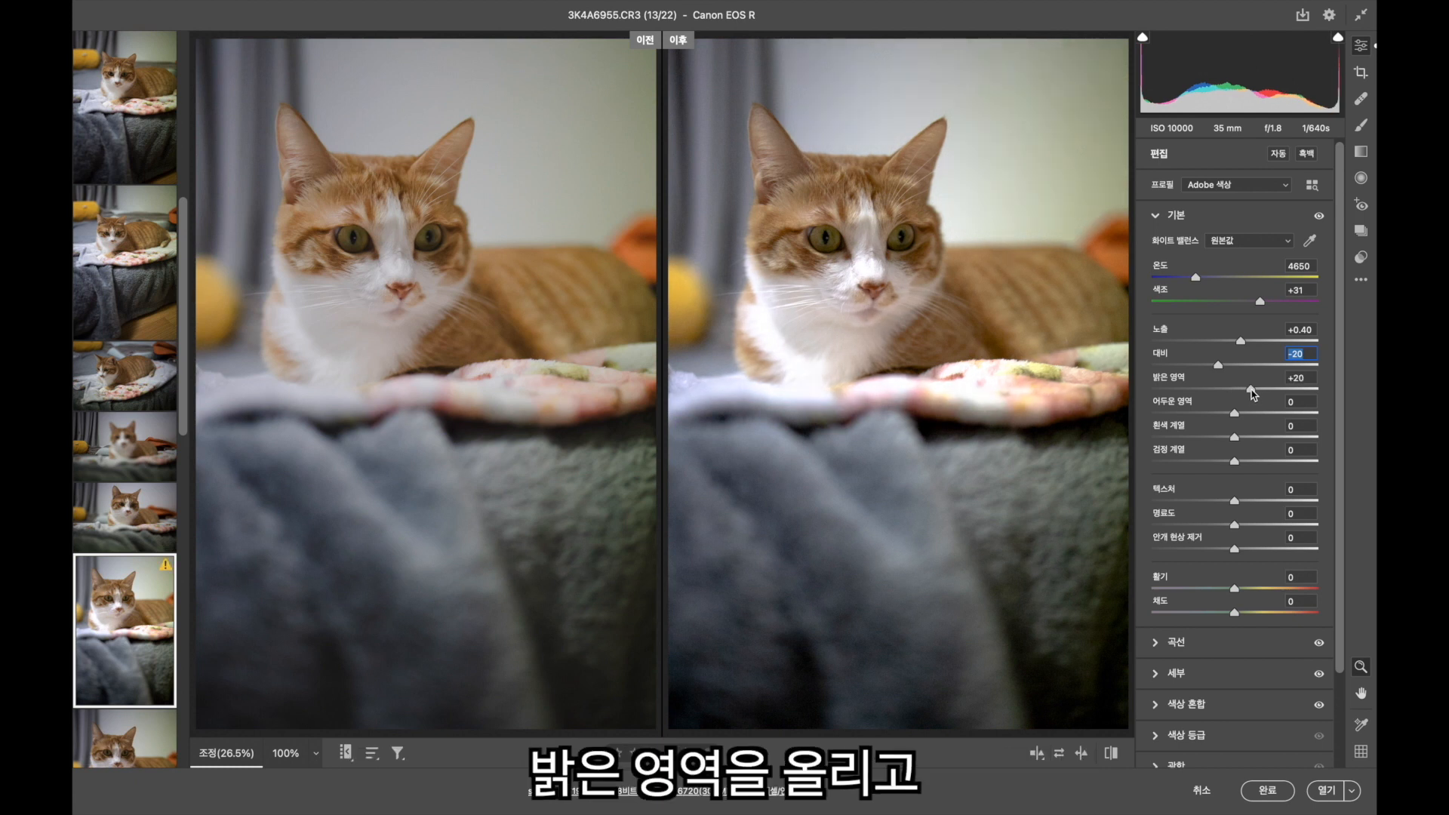
left_click_drag(1235, 413, 1217, 417)
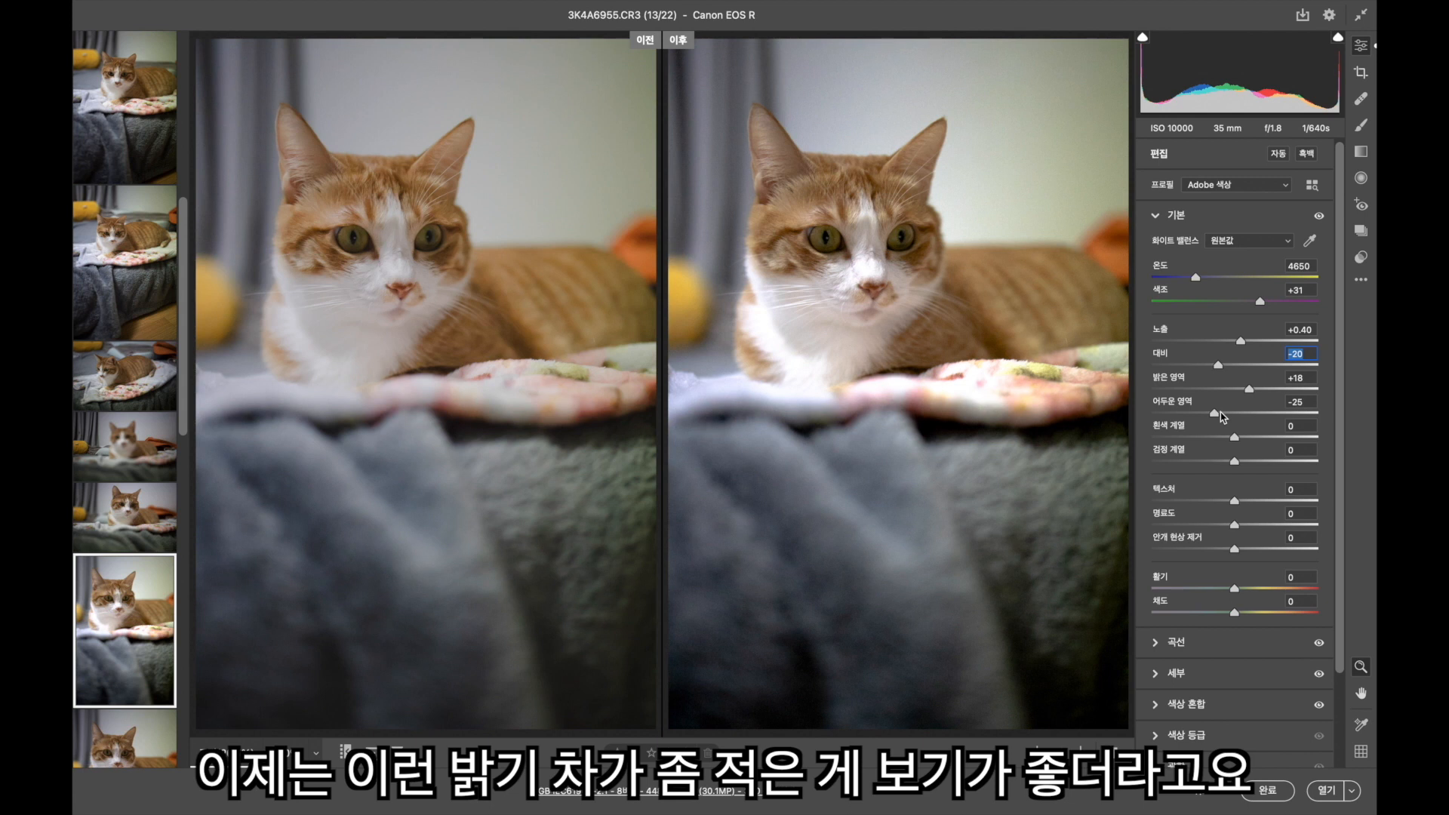
left_click(1305, 403)
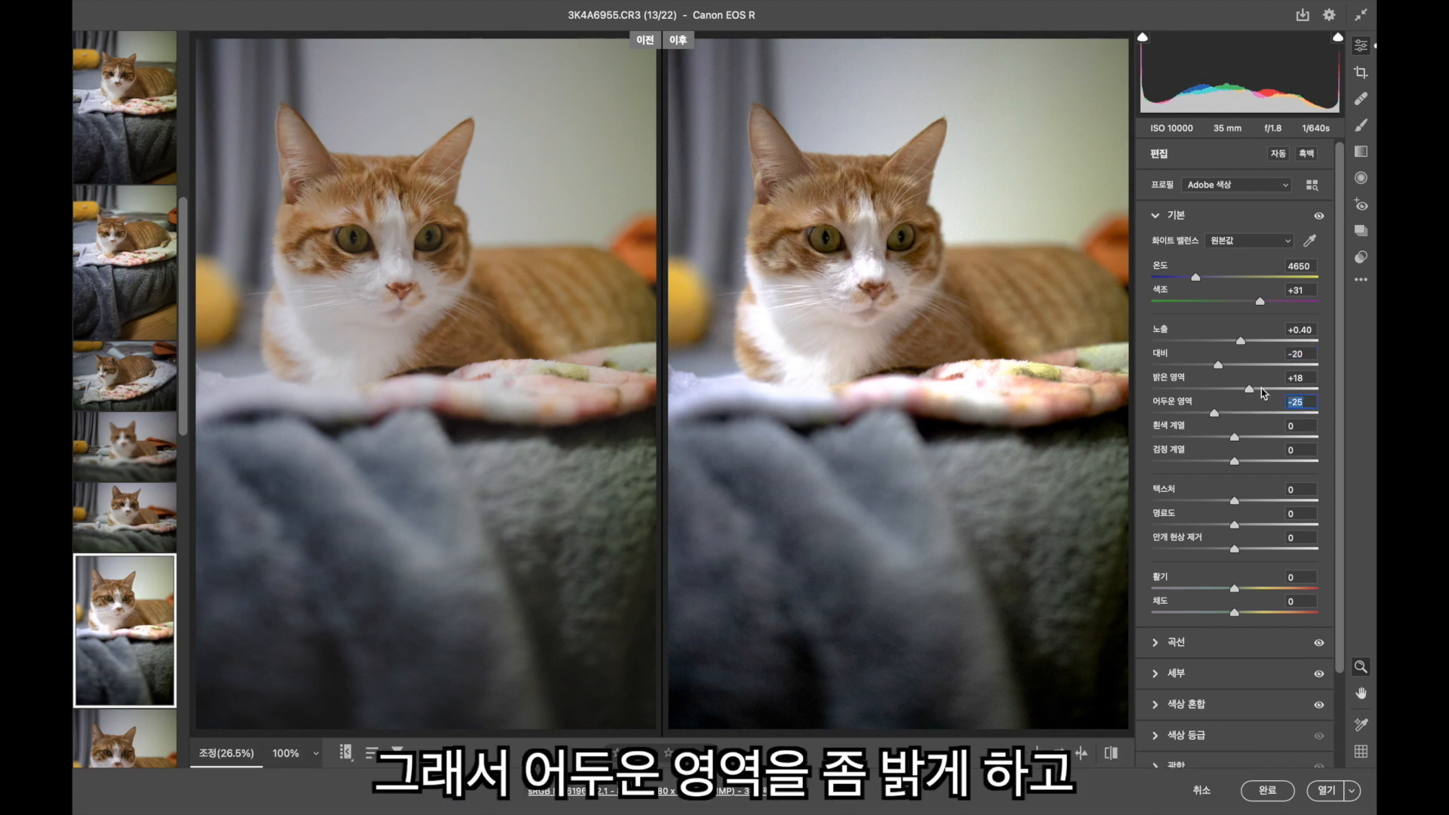
type("10")
key("shift+Tab")
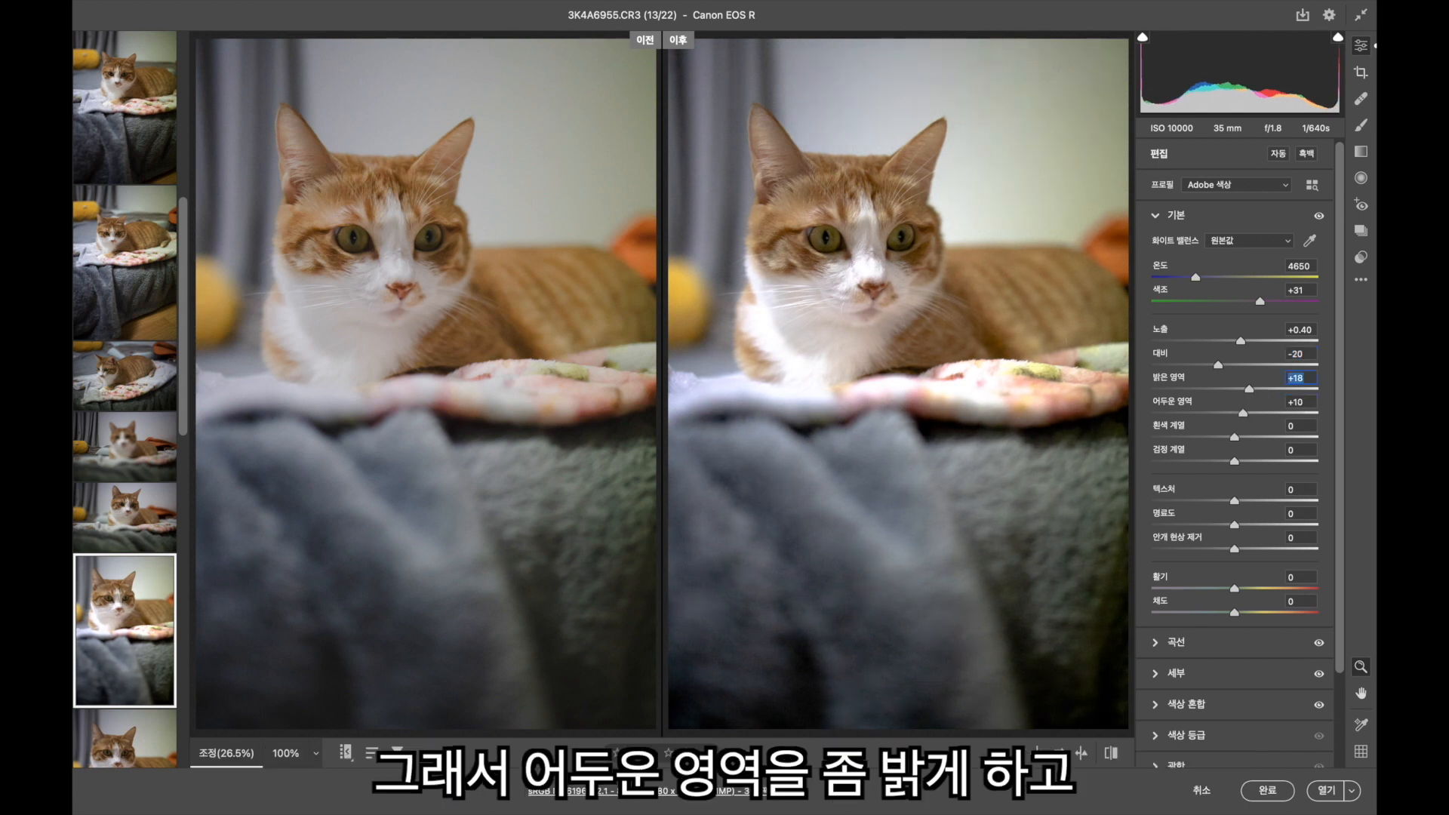
type("-10")
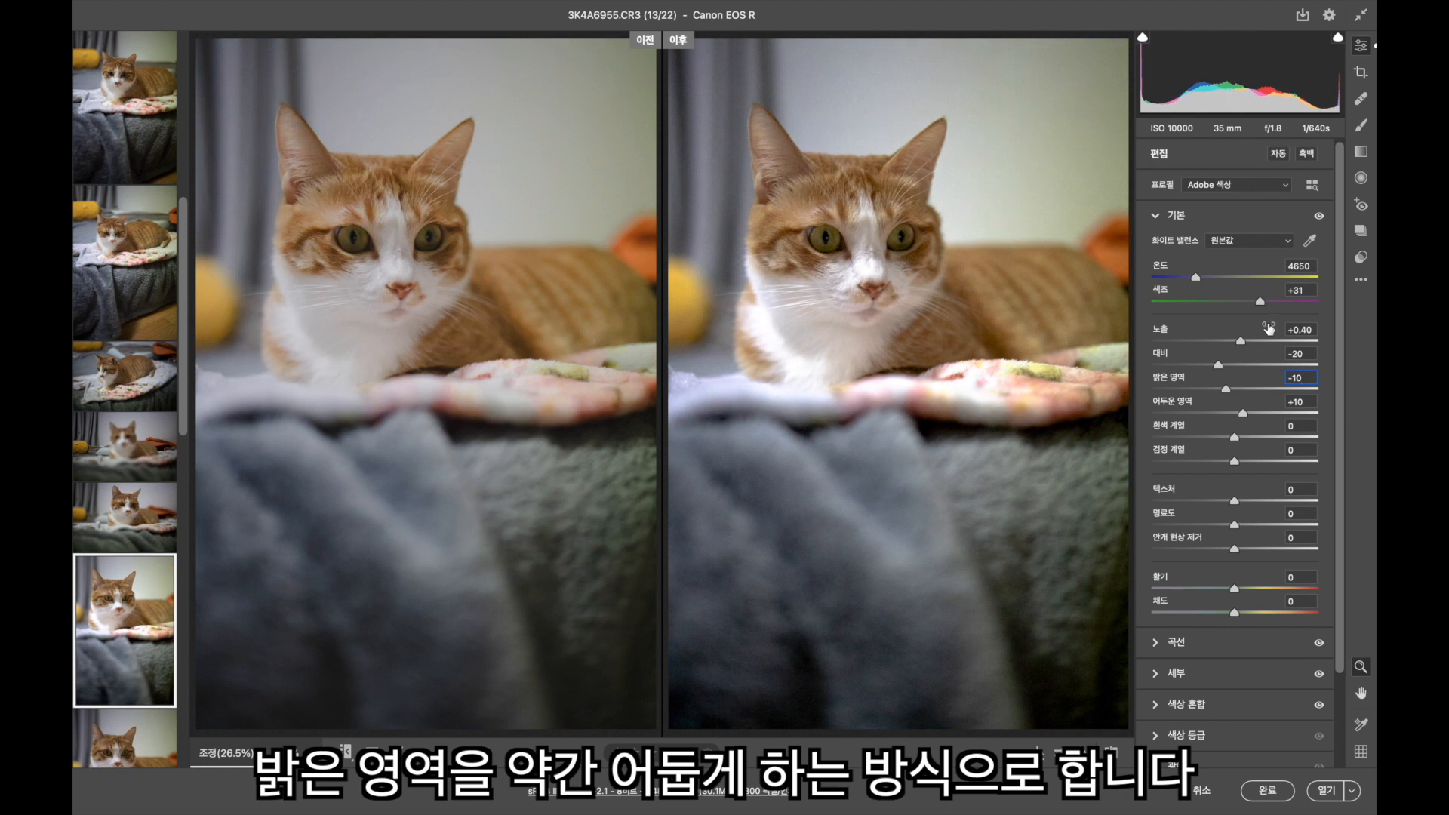
- Set the photo's Noise Reduction to 30 in the detail adjustments
scroll(1260, 502, "down", 1)
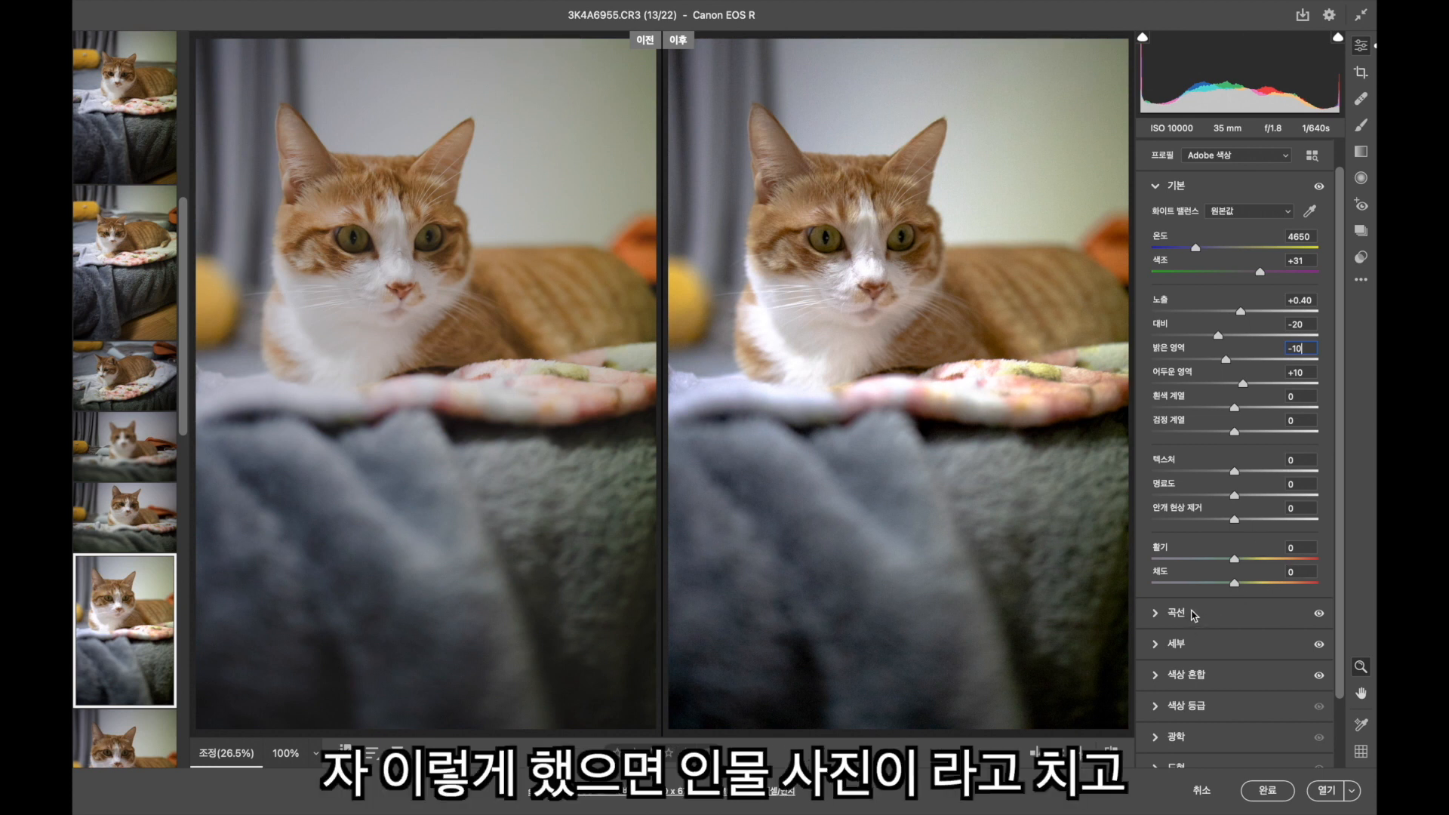
scroll(1193, 613, "down", 1)
scroll(1173, 608, "down", 1)
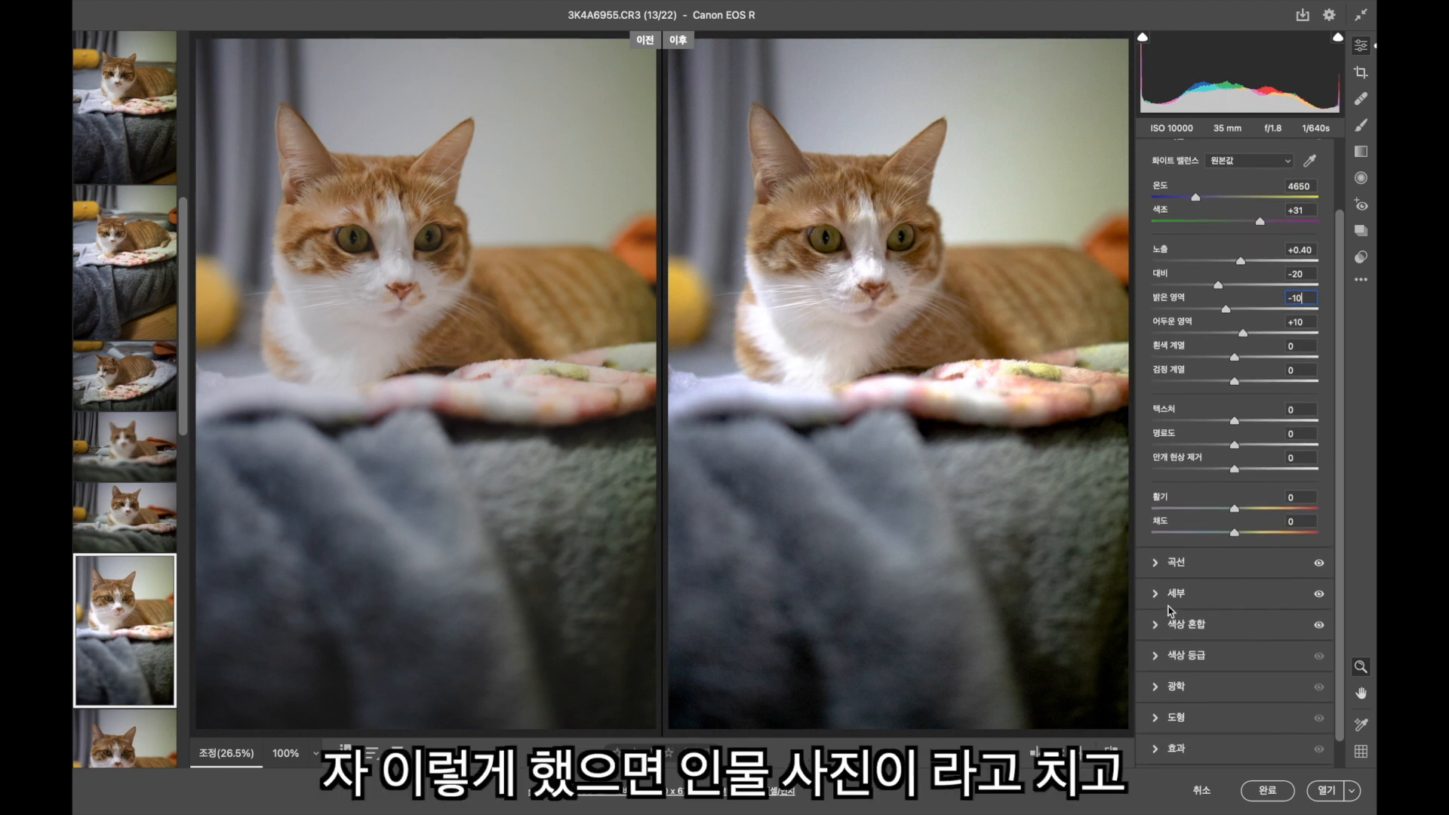
left_click(1163, 595)
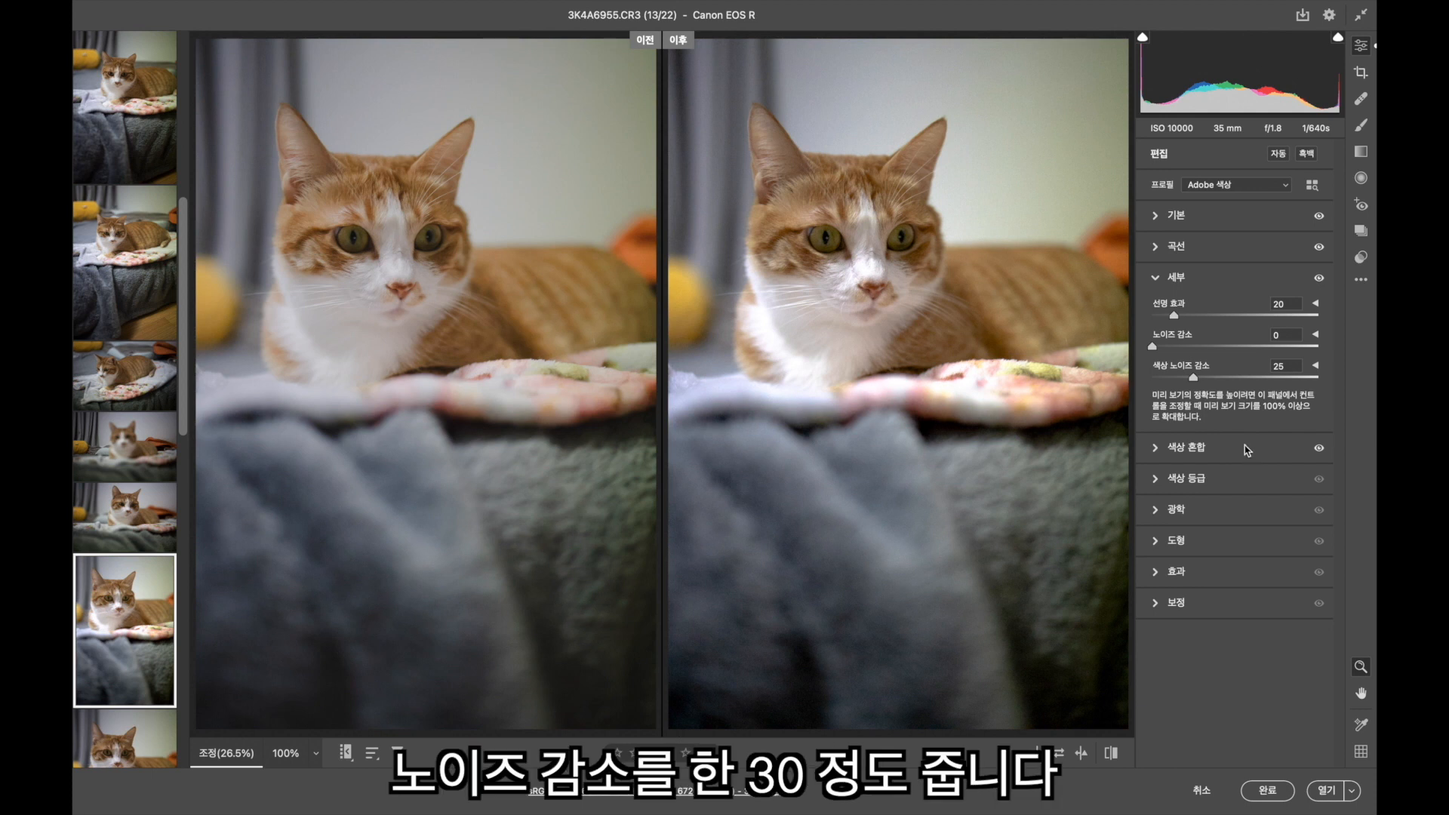
left_click(1280, 337)
type("30")
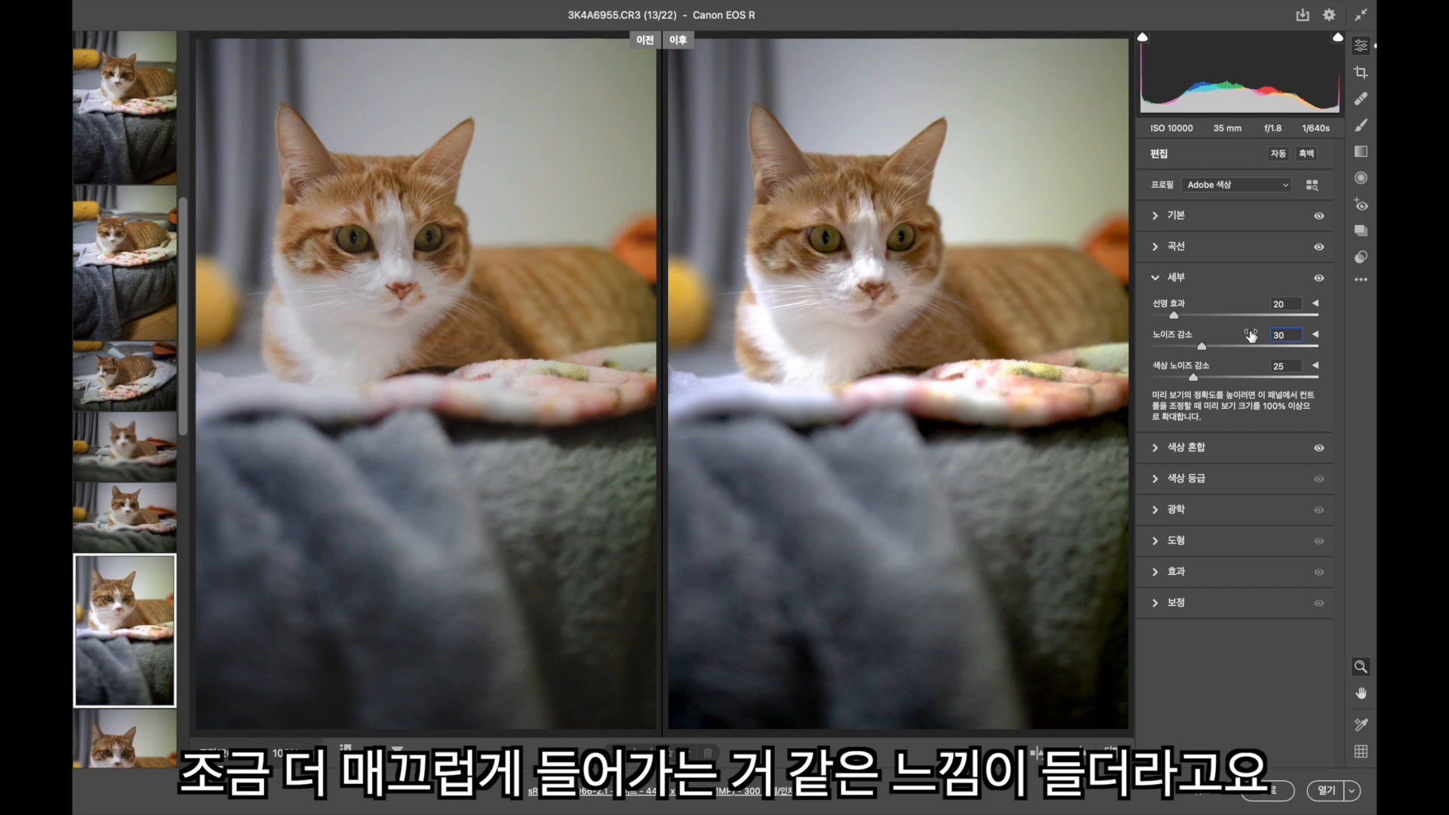
- Set the Oranges luminance to 30 in the HSL color mixer, undoing a trial decrease of the same value
left_click(1197, 453)
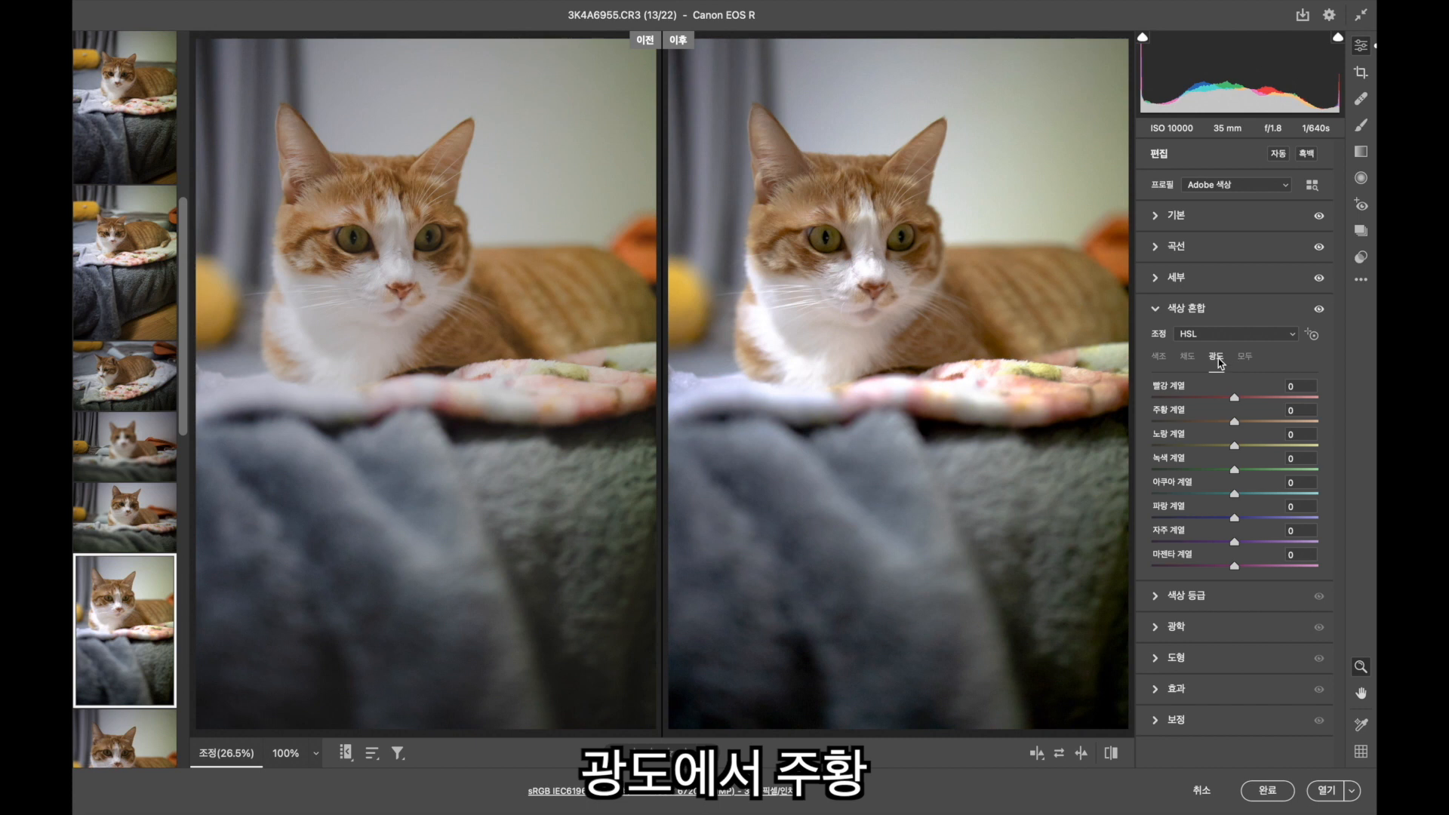
left_click(1310, 410)
type("30")
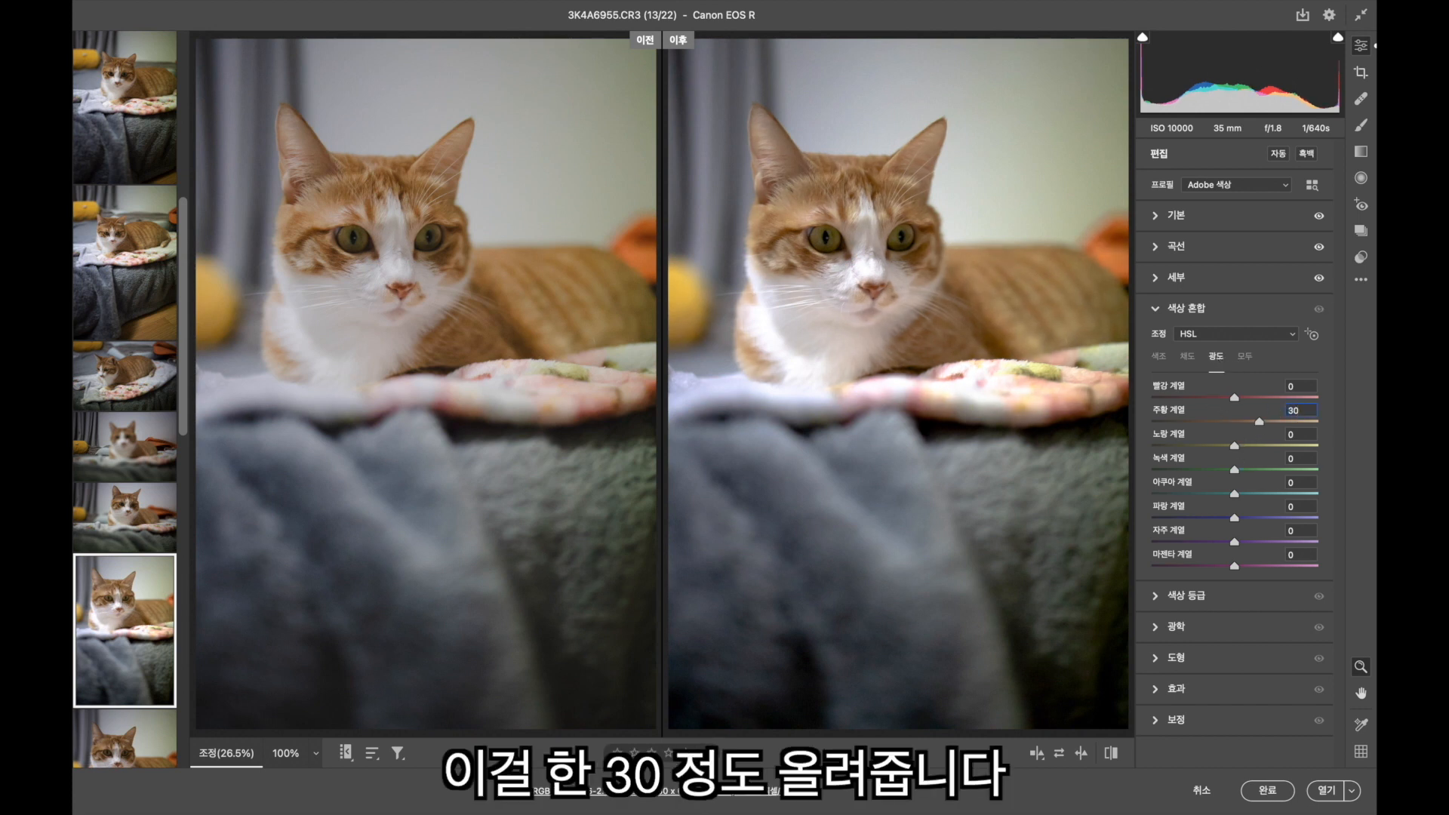
key("Tab")
left_click_drag(1259, 421, 1232, 427)
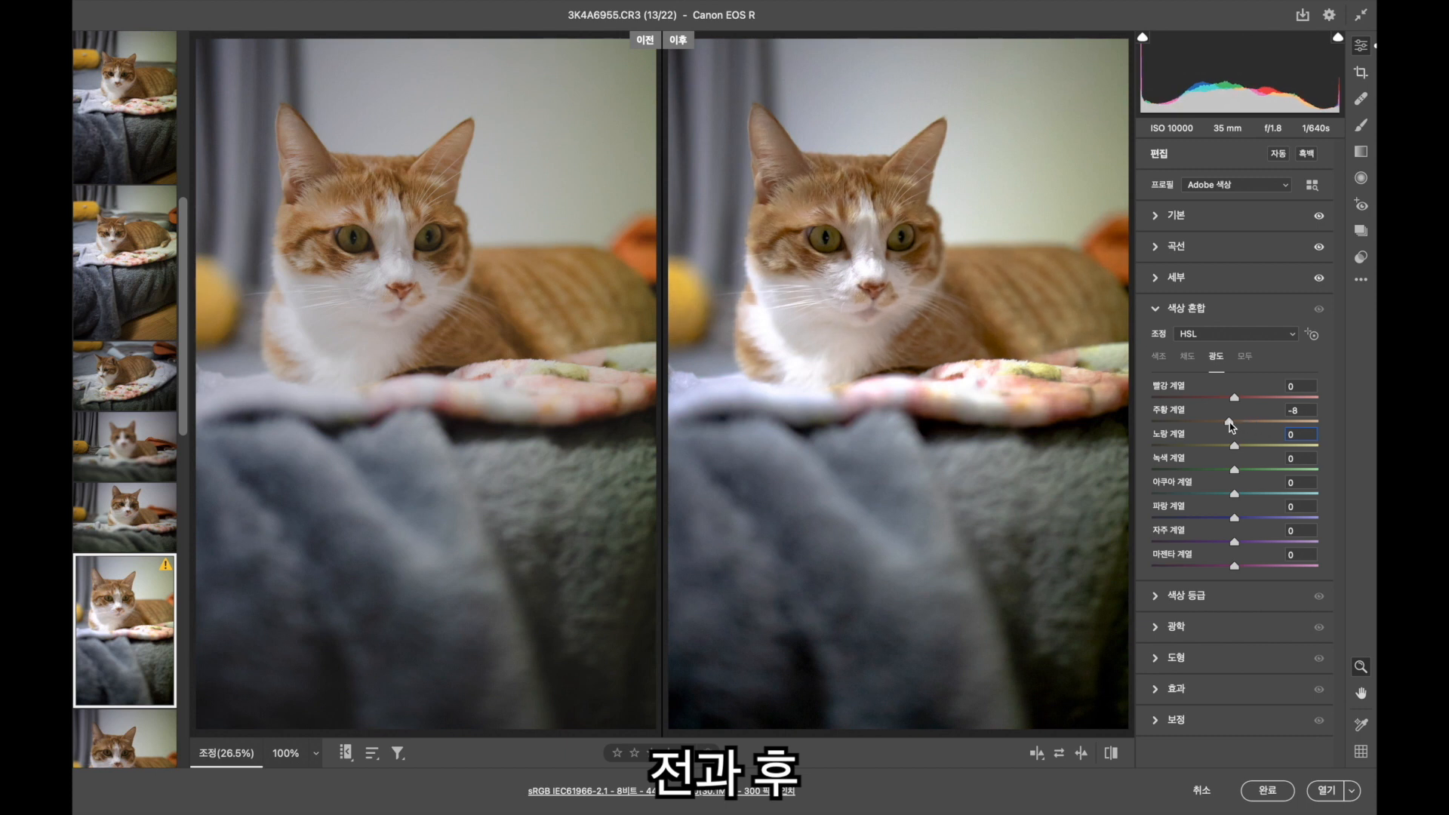
key("super+z")
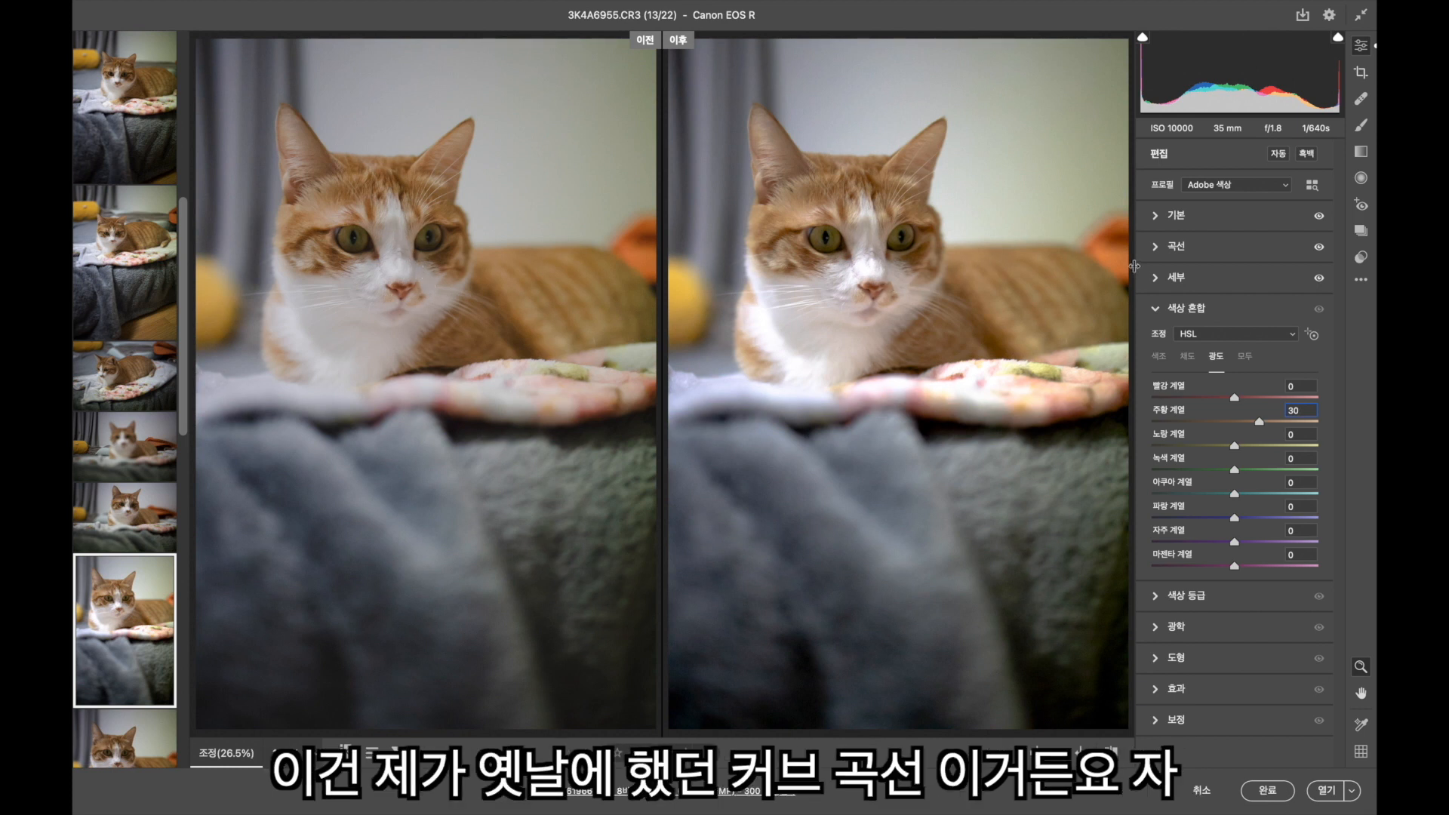
- Shape the point curve with the black point at input 9, white point at output 244 and midpoint at input 130, output 134
left_click(1166, 249)
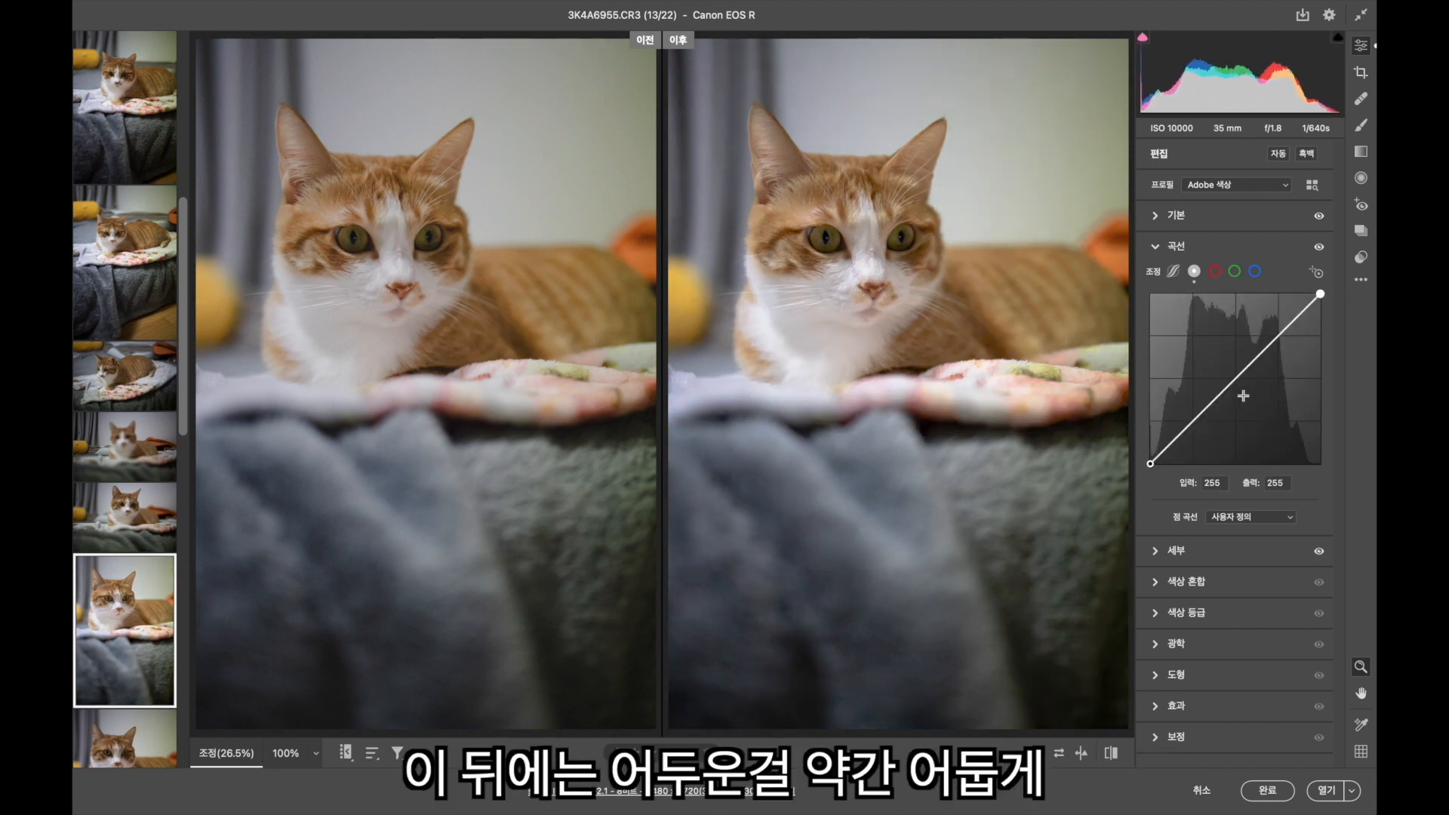
left_click_drag(1151, 463, 1157, 463)
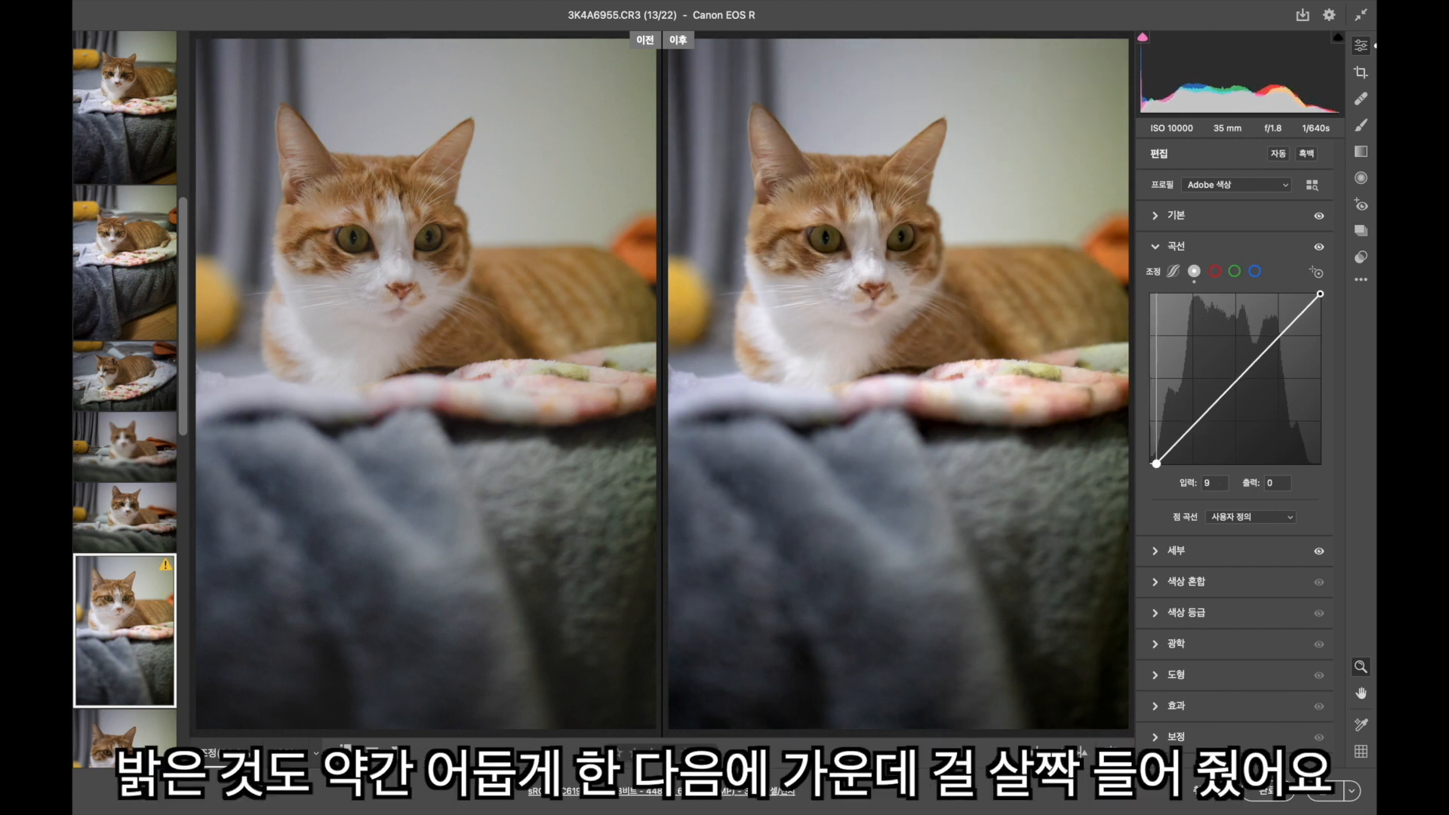
left_click_drag(1321, 293, 1320, 300)
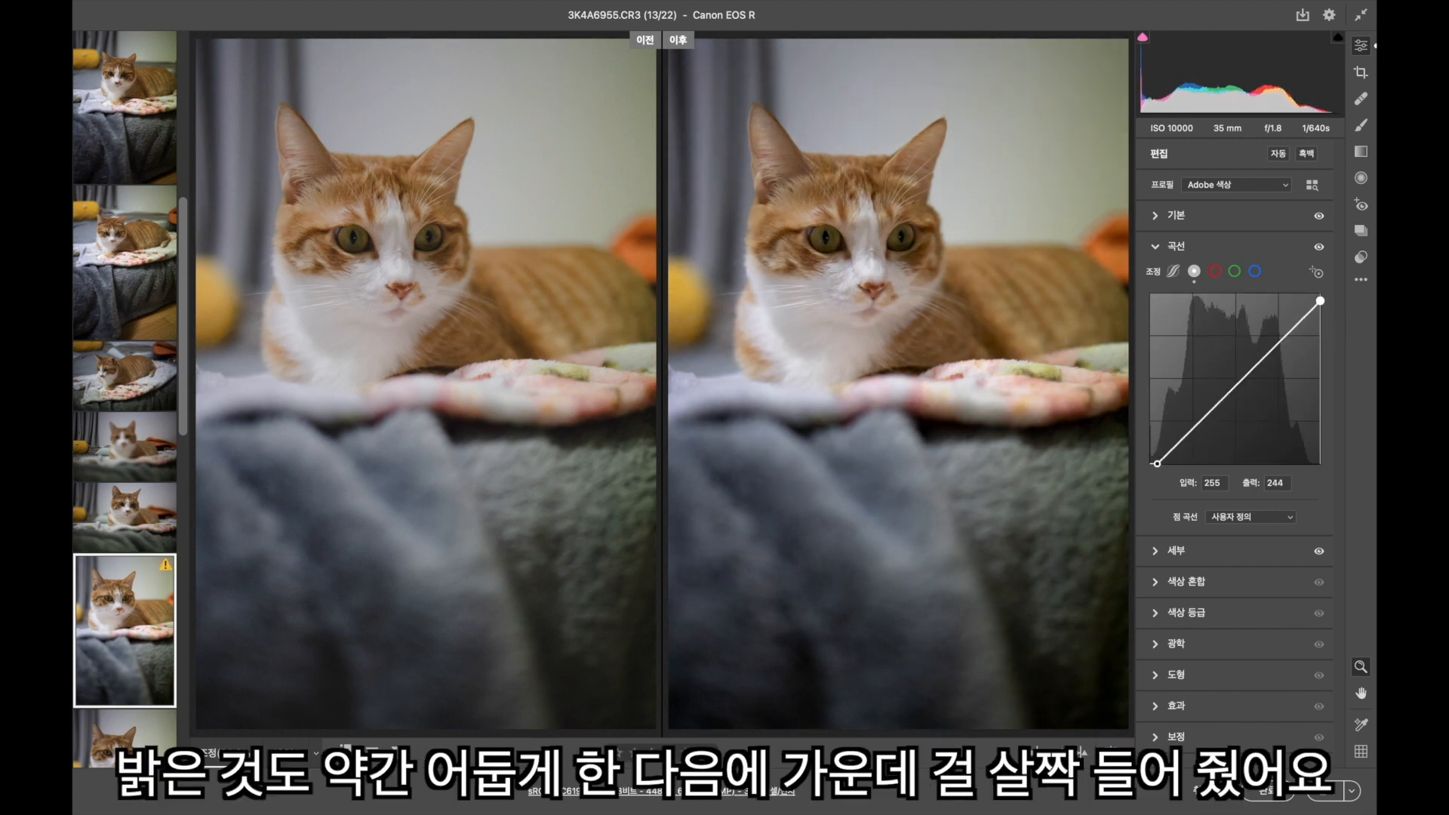
left_click(1239, 381)
left_click_drag(1239, 381, 1236, 373)
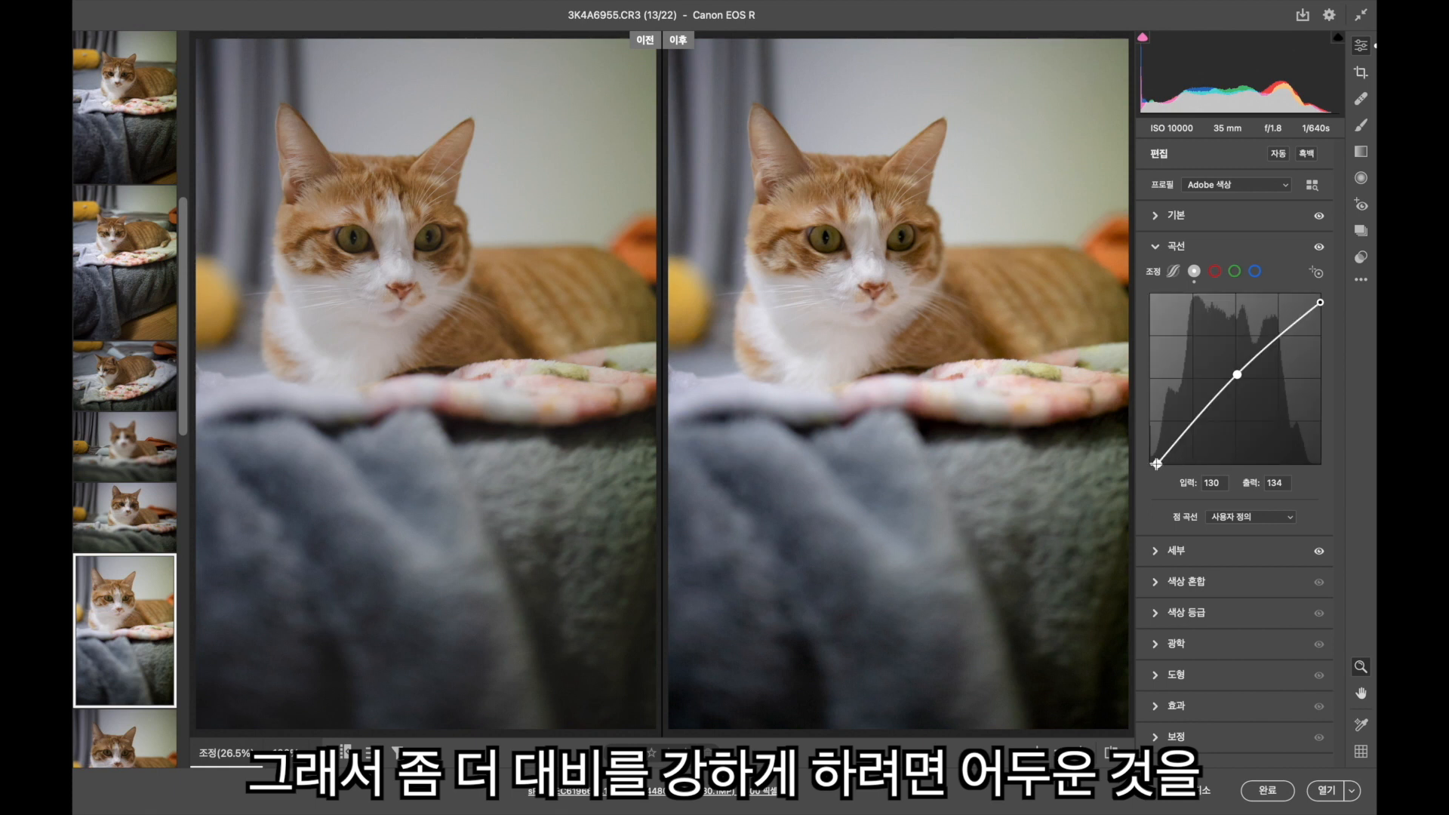
- Move the curve's black point further inward, lower its white point further, and place the midpoint at input 125, output 137
left_click_drag(1156, 464, 1162, 463)
left_click_drag(1321, 303, 1319, 311)
left_click_drag(1238, 374, 1233, 372)
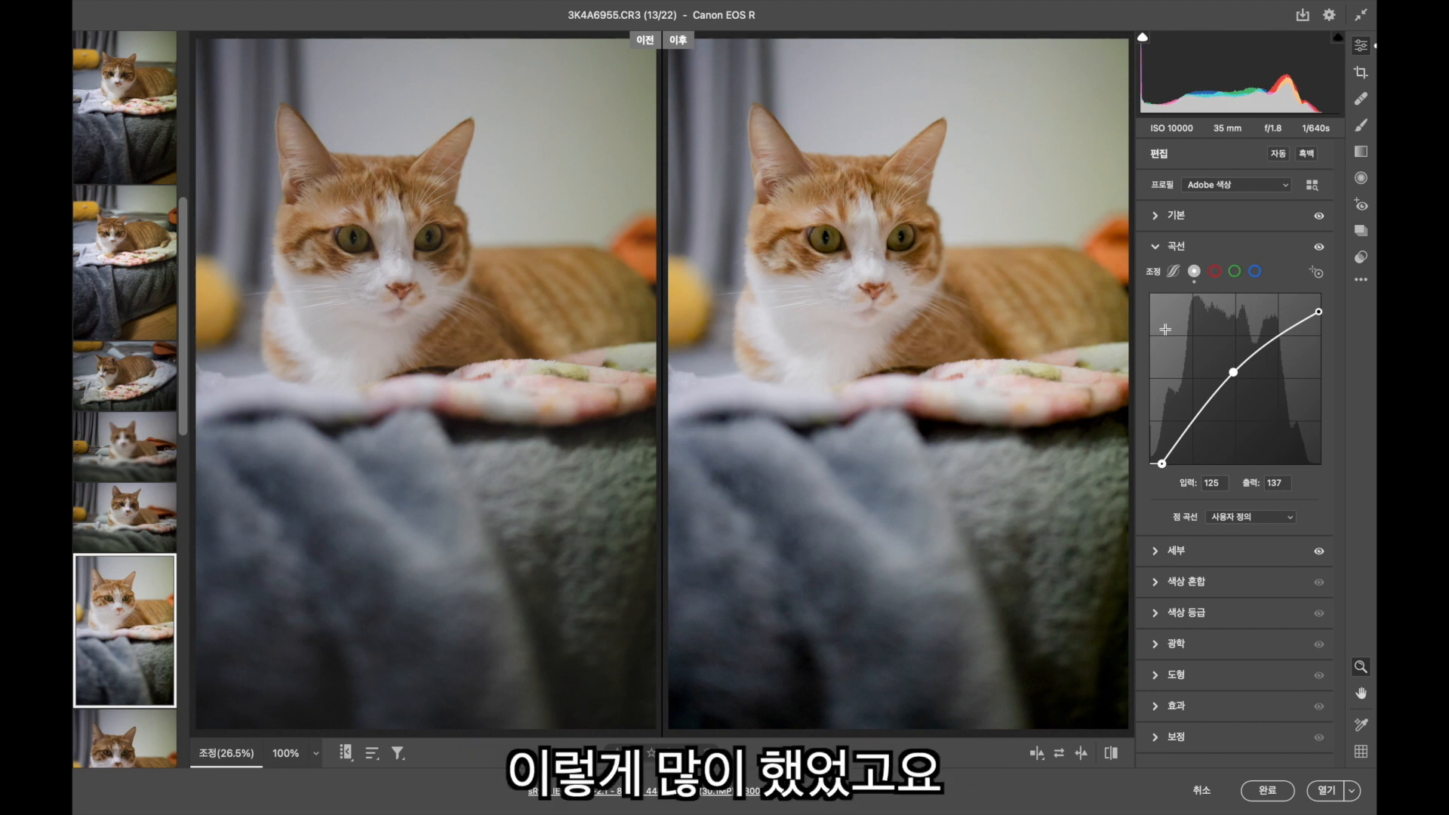
- Reshape the point curve with a lifted black point, shadows at 61/72, highlights at 196/190, white output 227 and a slightly raised middle
left_click_drag(1158, 465, 1190, 417)
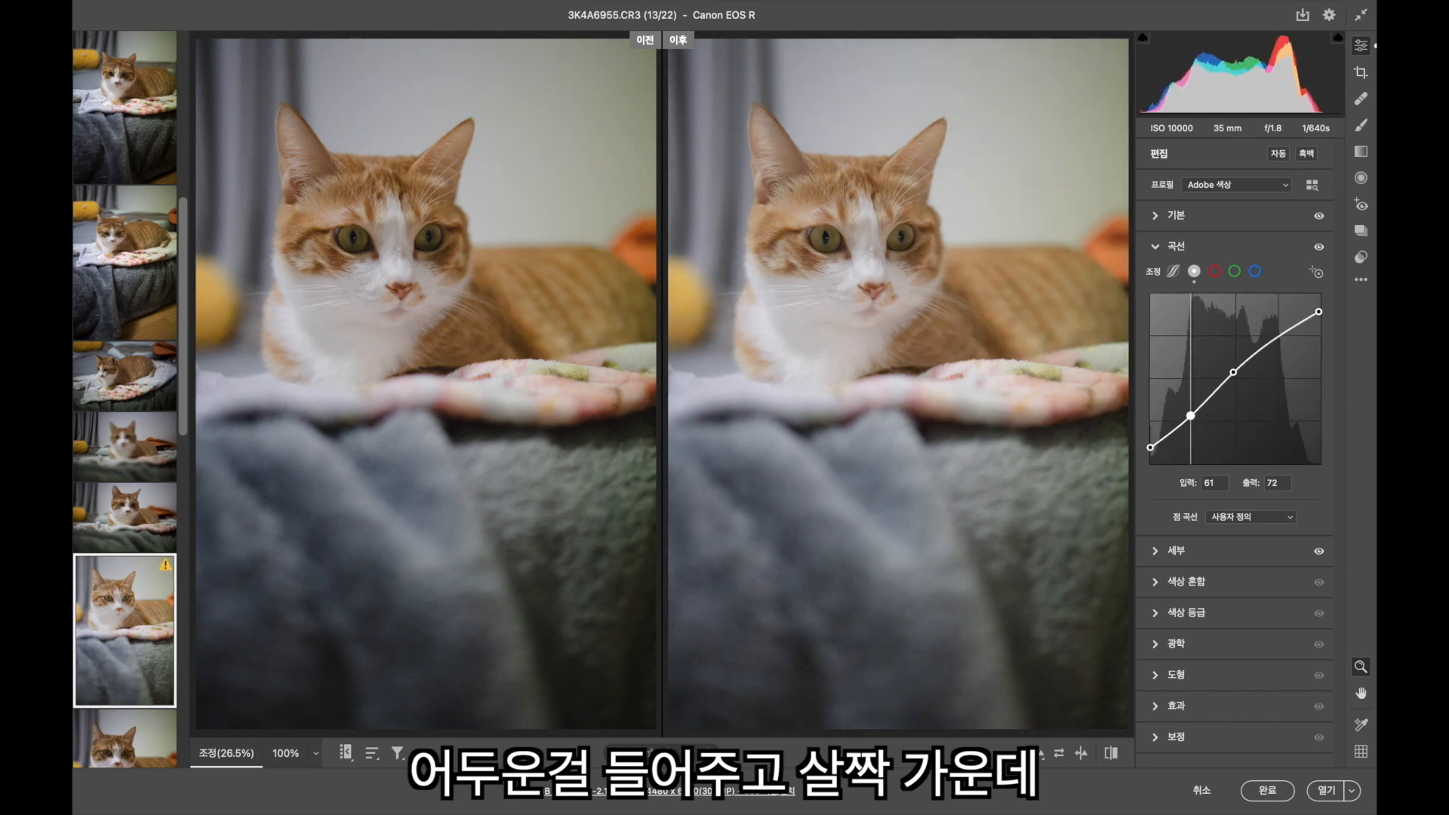
left_click_drag(1235, 372, 1281, 337)
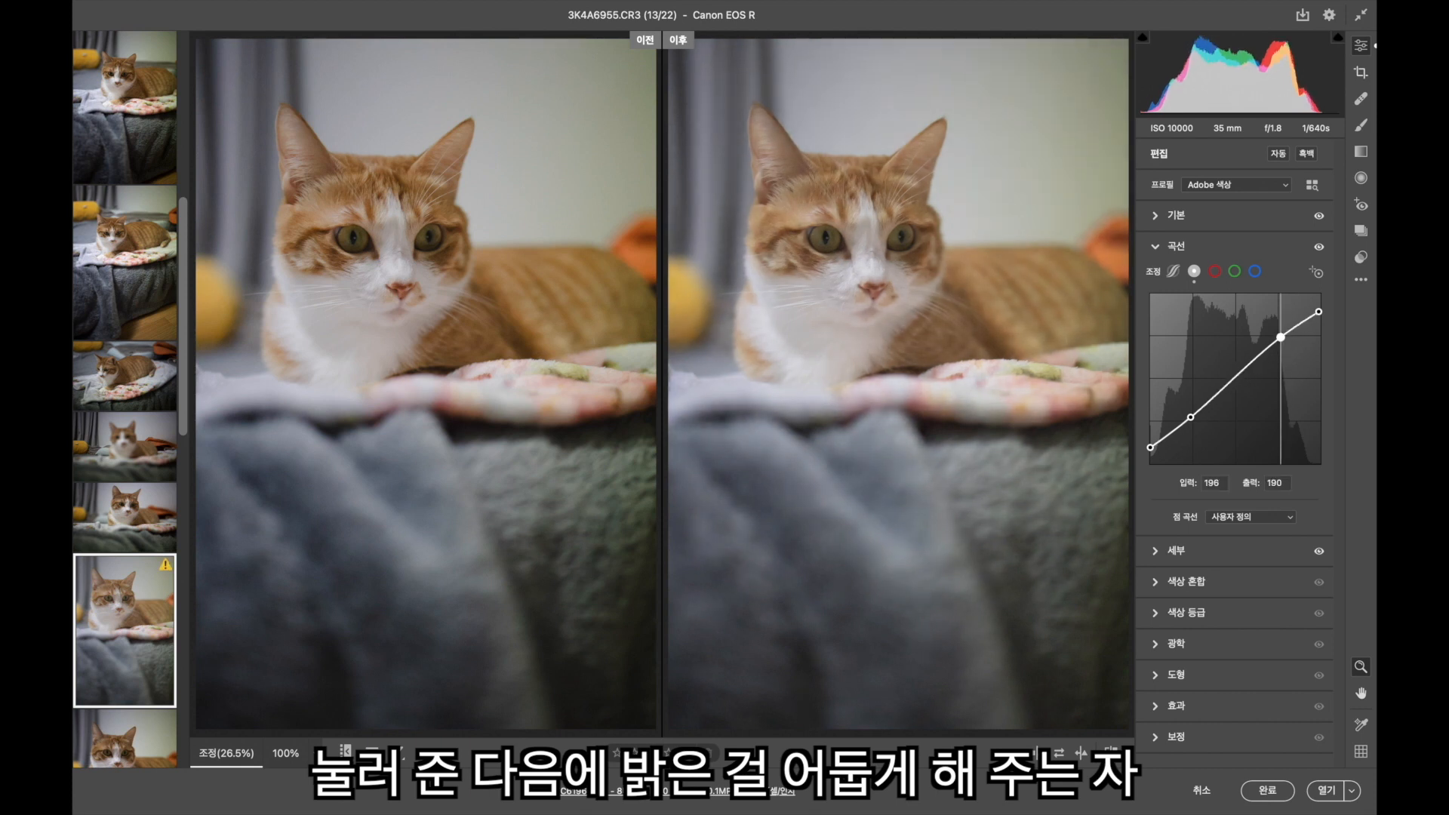
left_click(1320, 310)
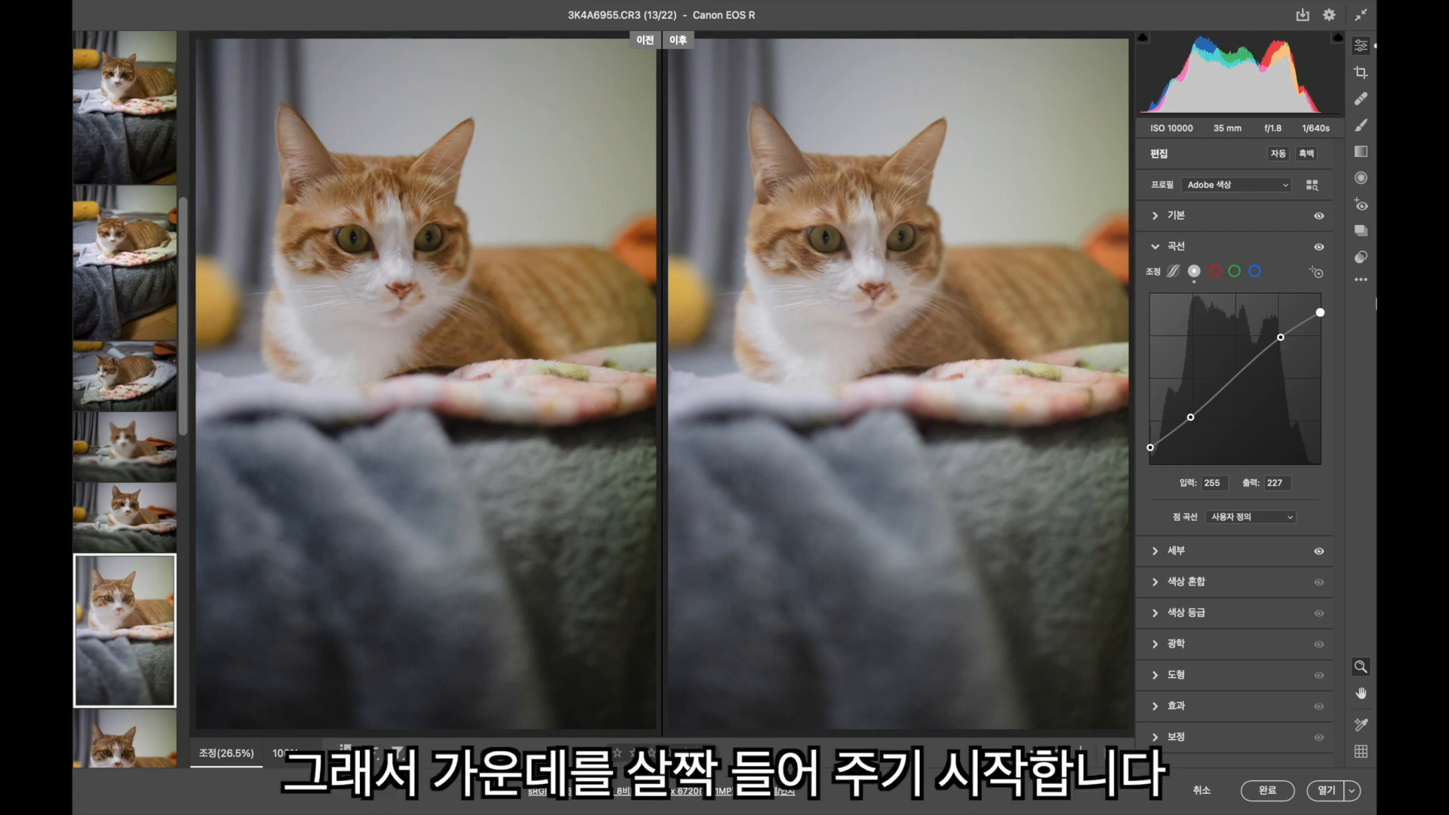
left_click(1237, 376)
left_click_drag(1237, 377, 1233, 370)
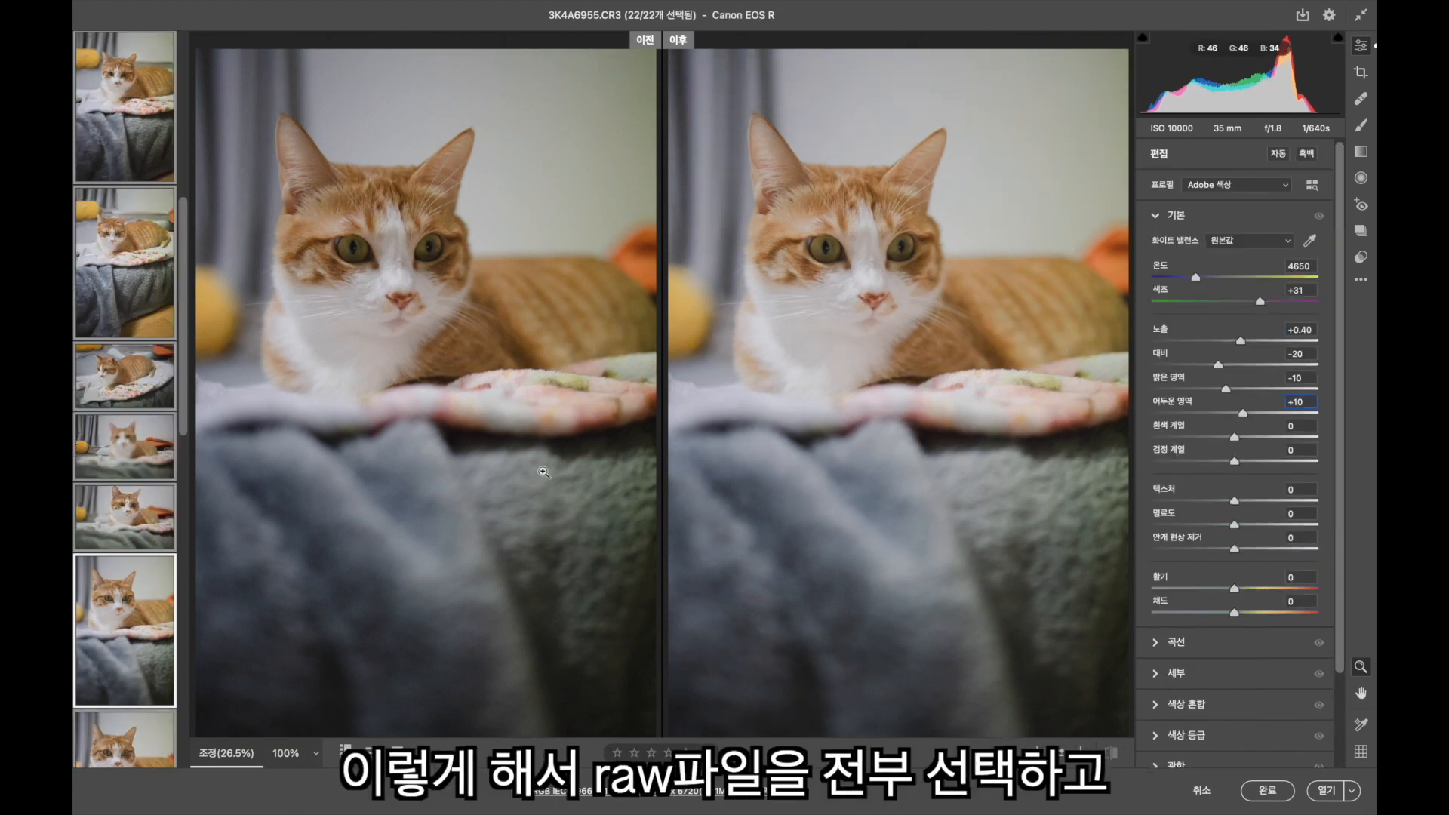
- Save all the RAW photos as maximum-quality JPEGs in the 사진 folder and finish the Camera Raw session
key("super+a")
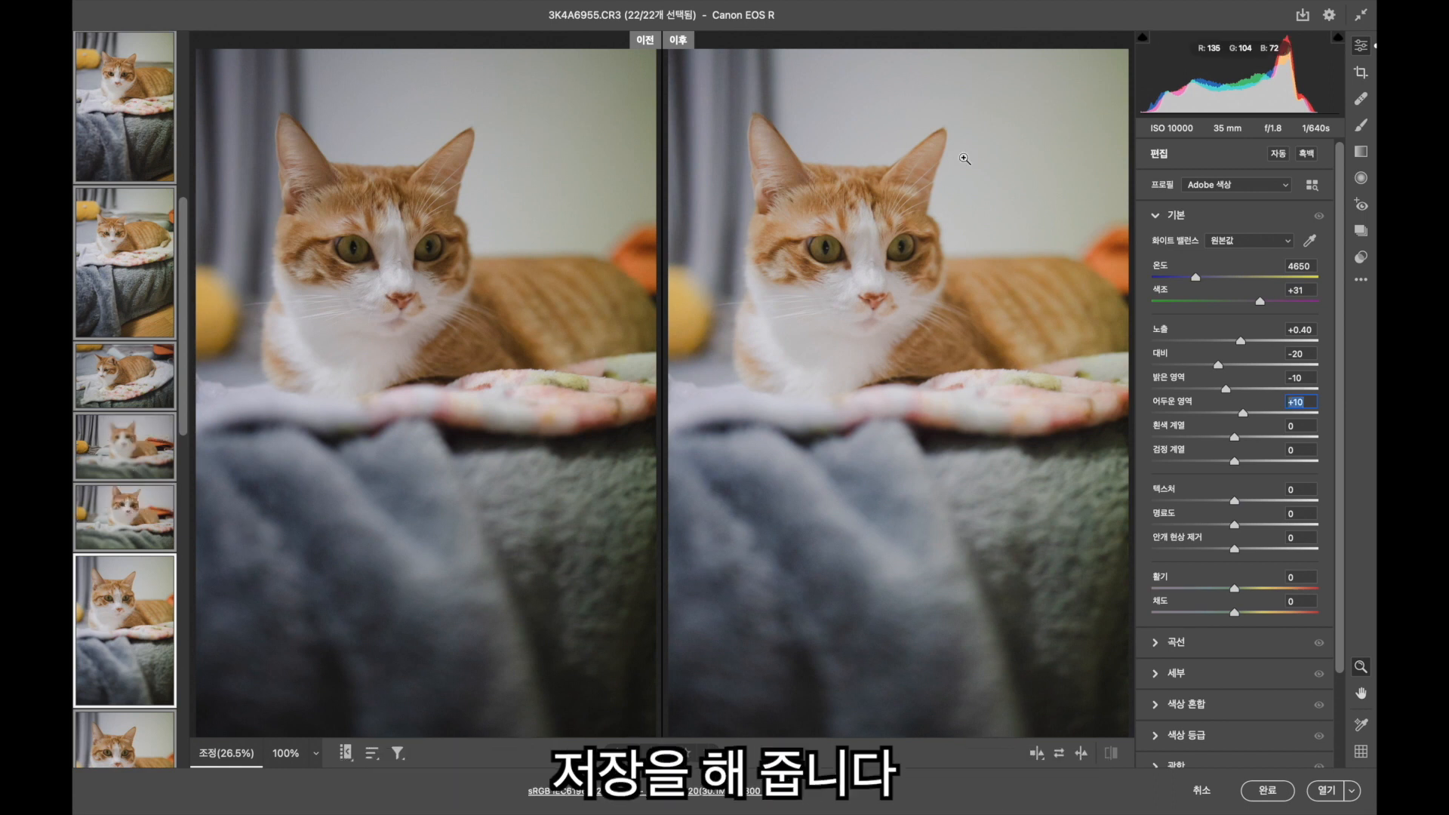
left_click(1303, 15)
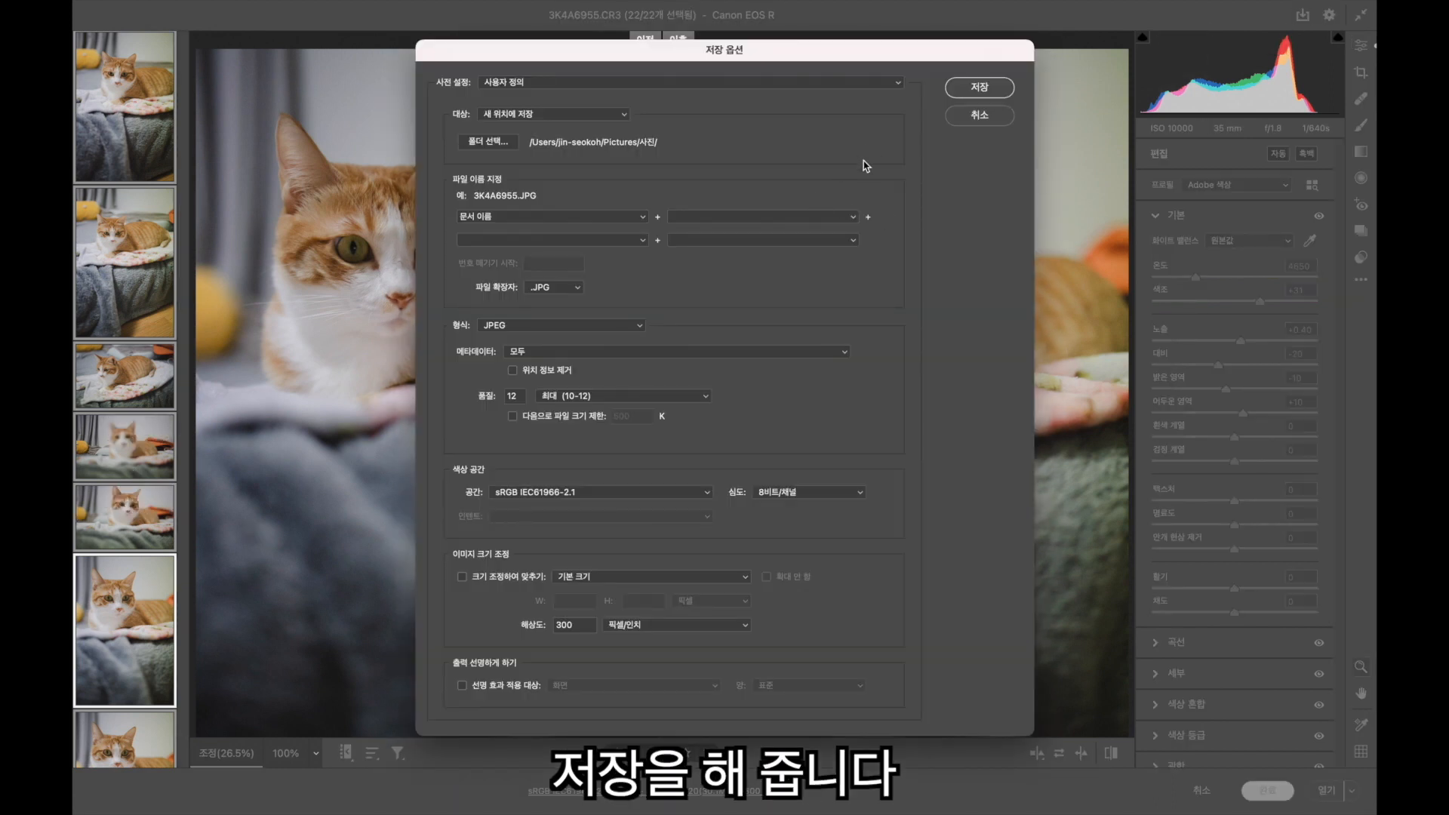
left_click(974, 91)
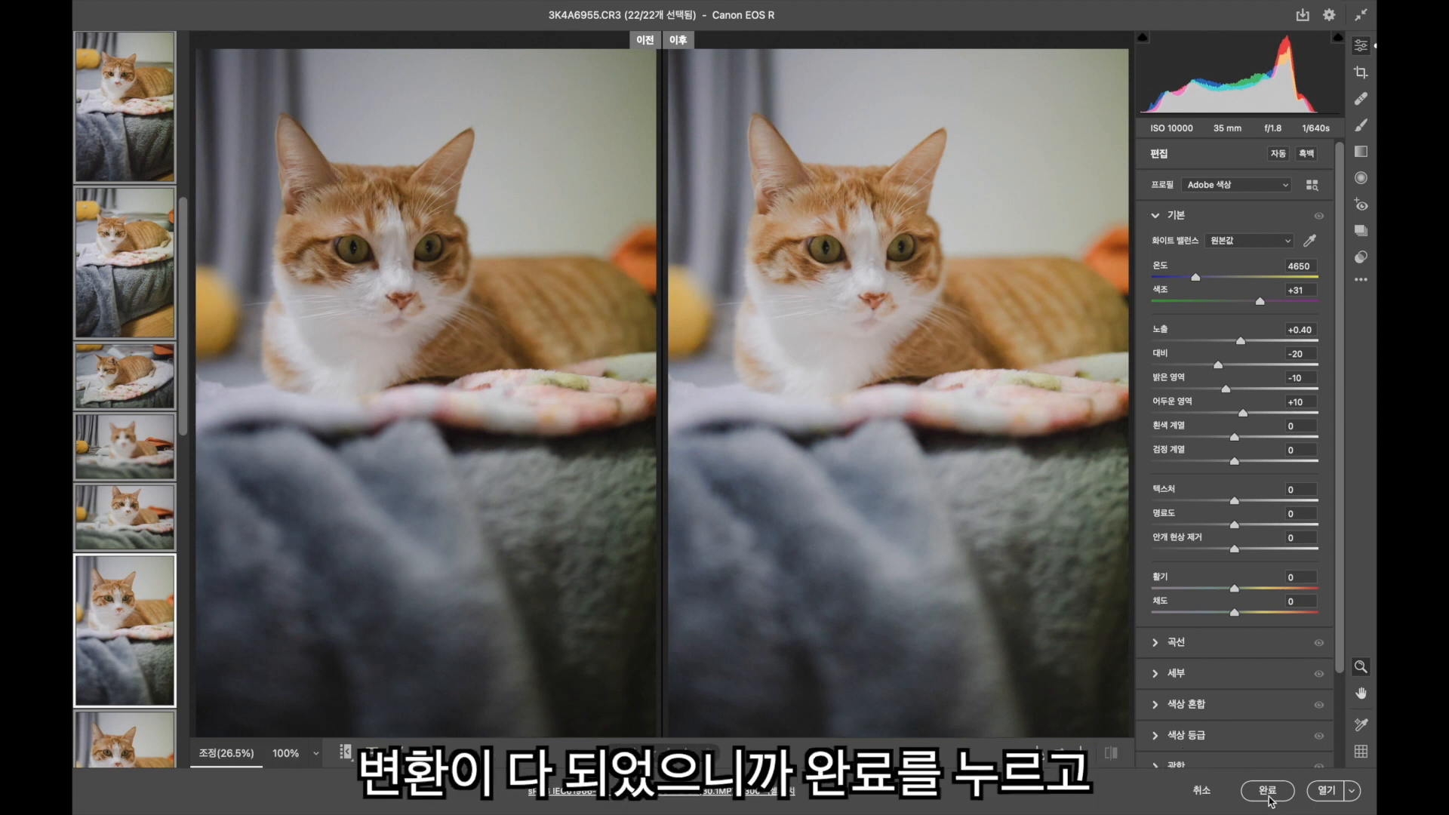
left_click(1270, 796)
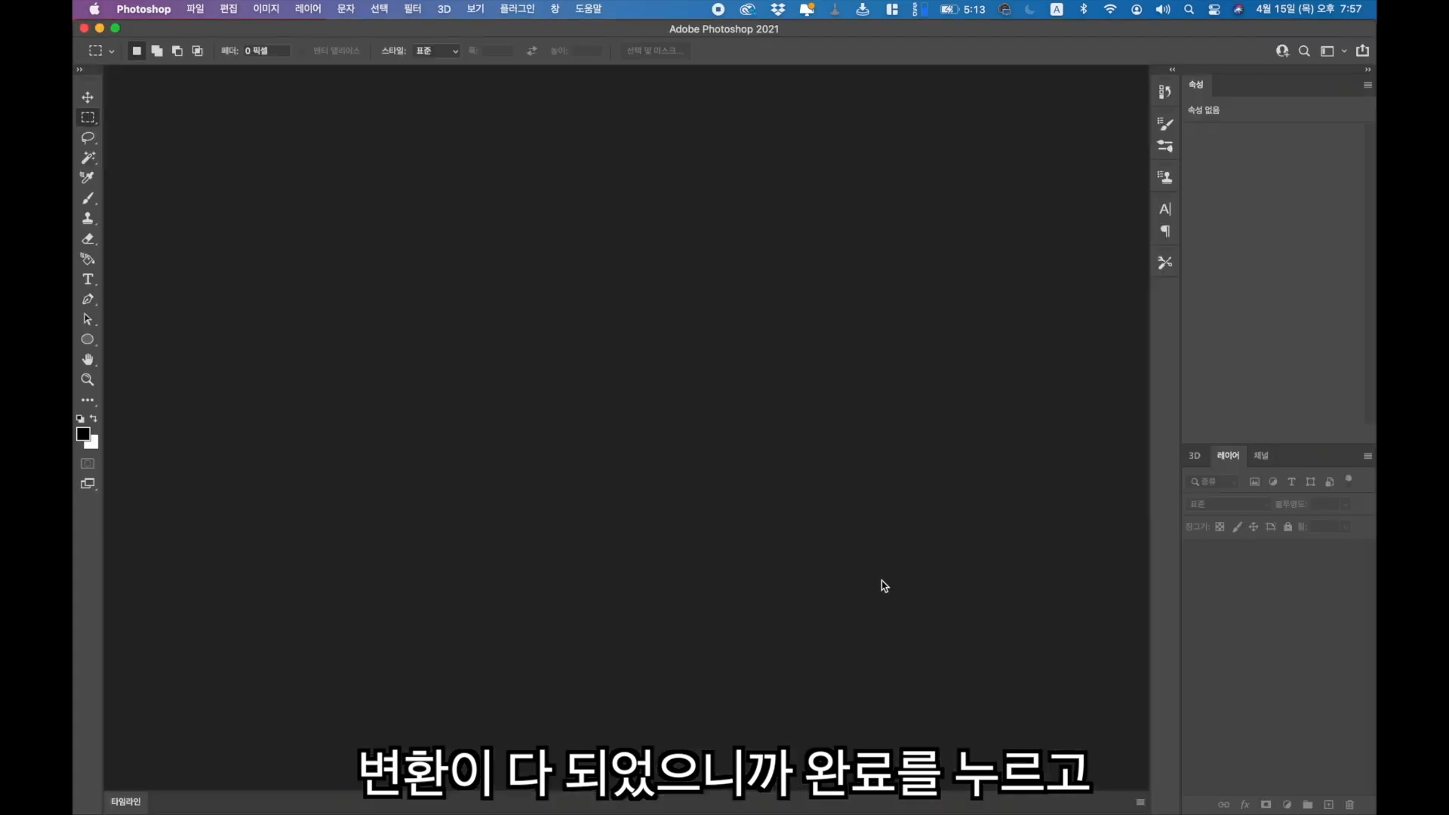
- Run Hazel's rules on the 사진 folder and open its 2021-04-15 subfolder in Finder
left_click(836, 9)
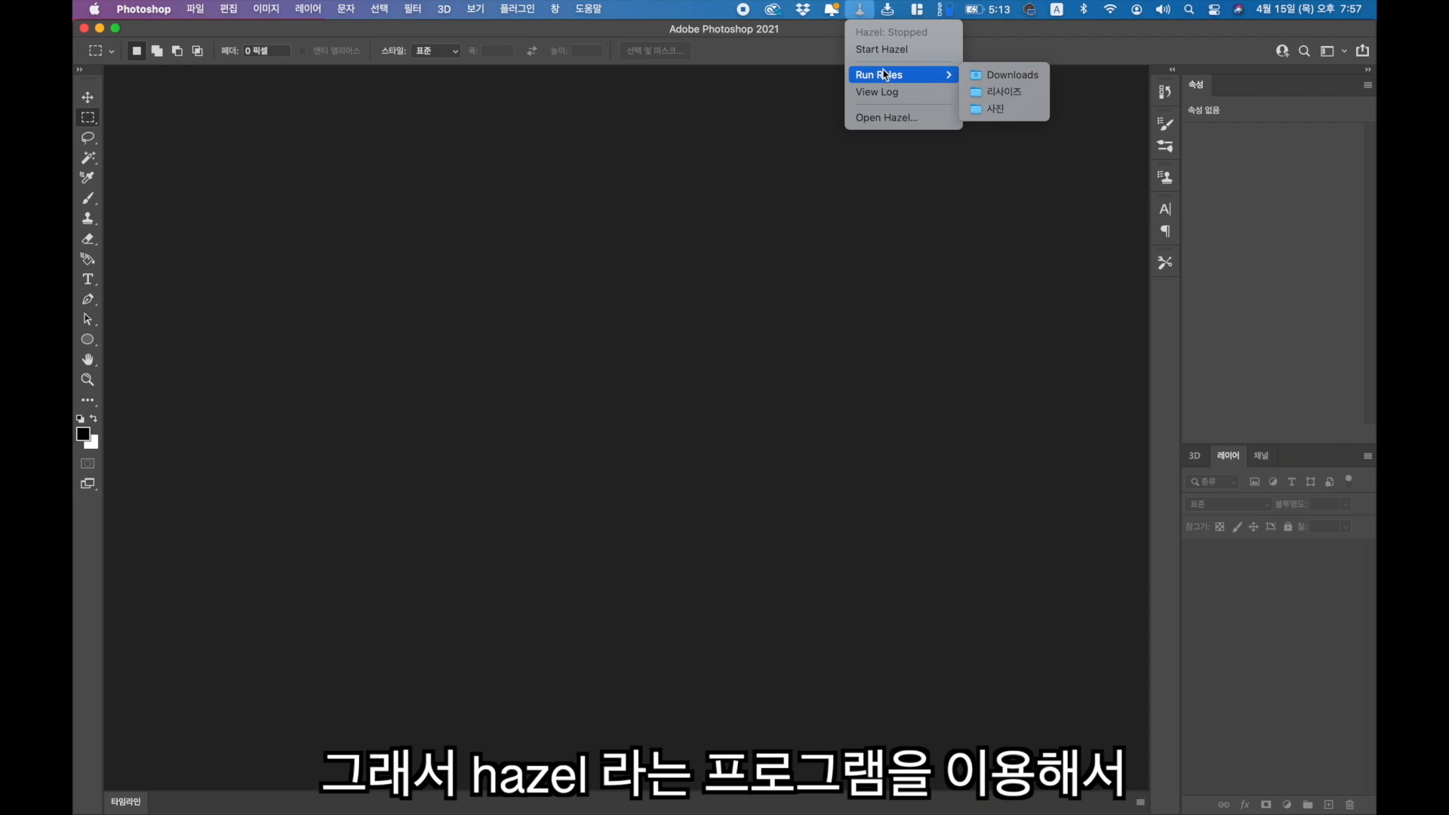
left_click(996, 109)
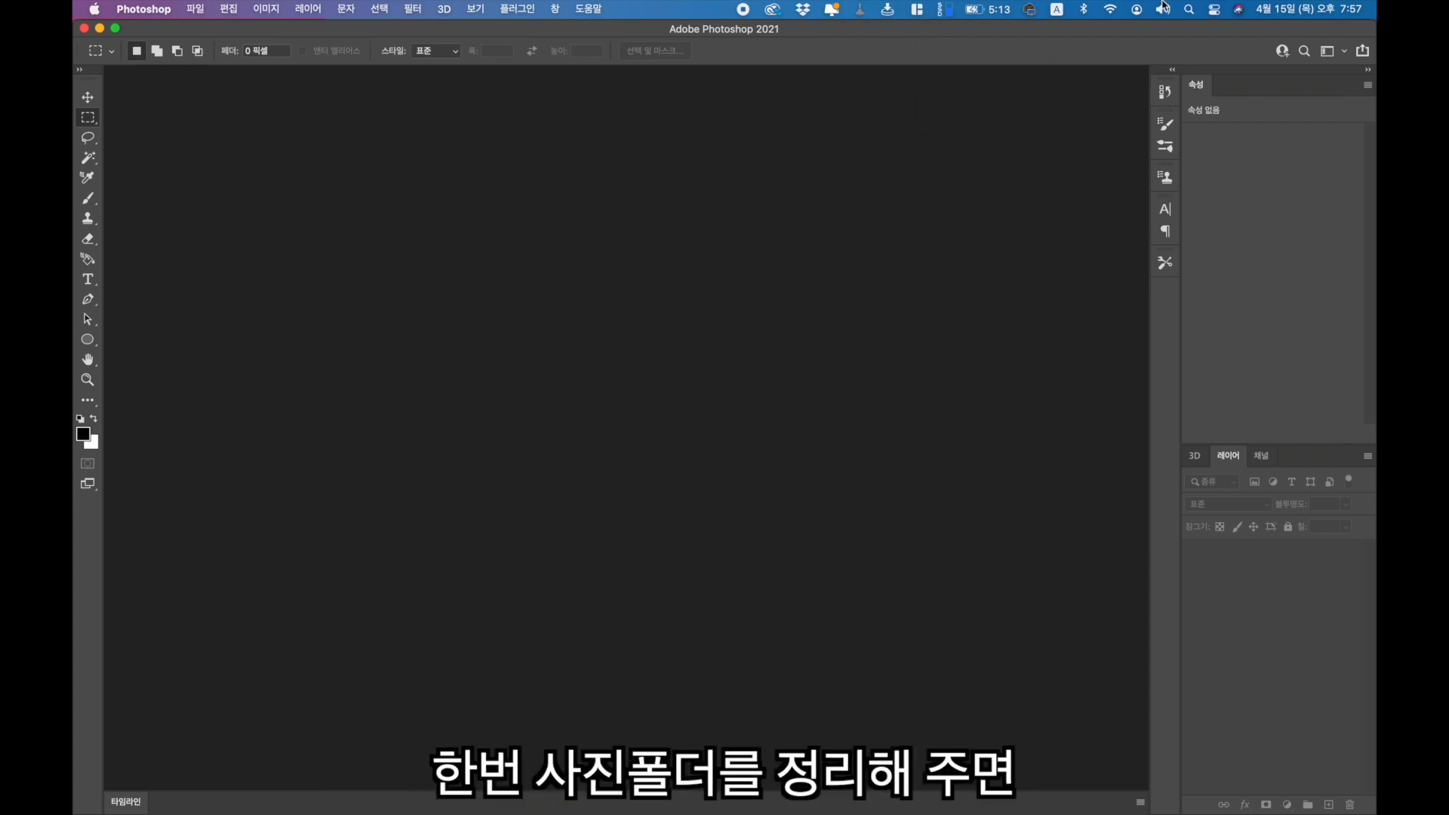
mouse_move(659, 812)
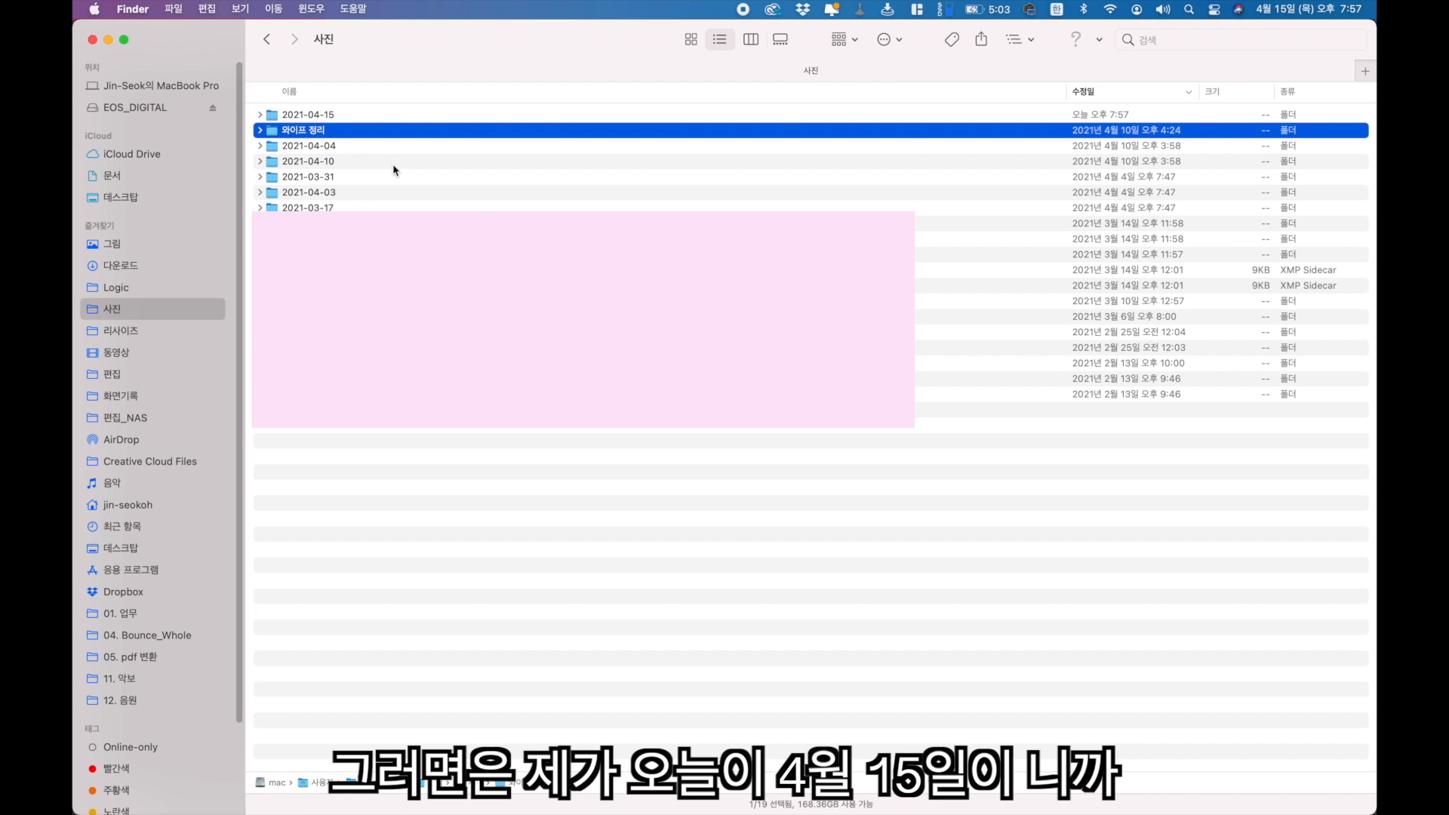
double_click(332, 115)
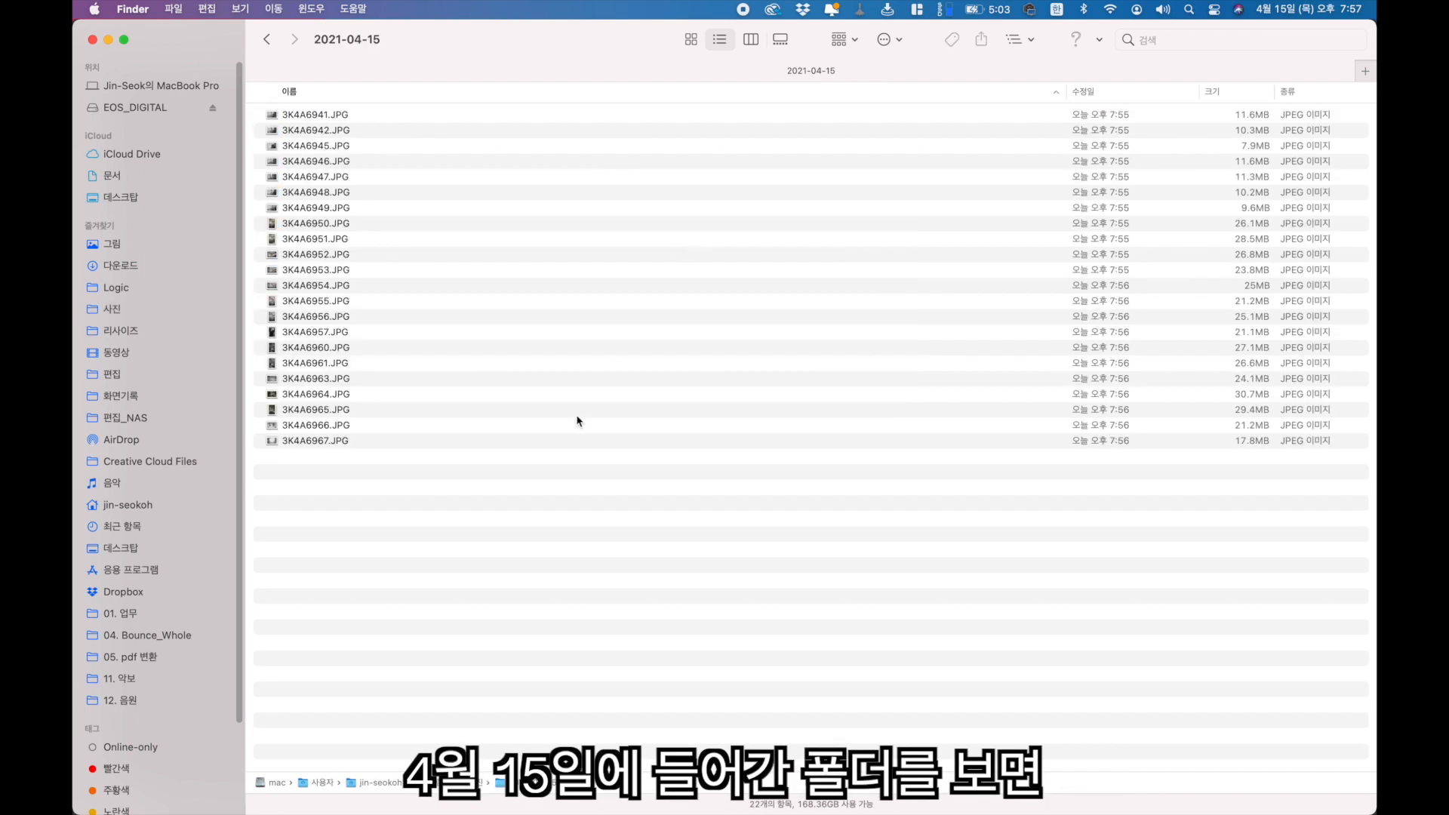
- Select the photos 3K4A6941.JPG through 3K4A6956.JPG in the folder and launch Luminar 4
left_click(356, 365)
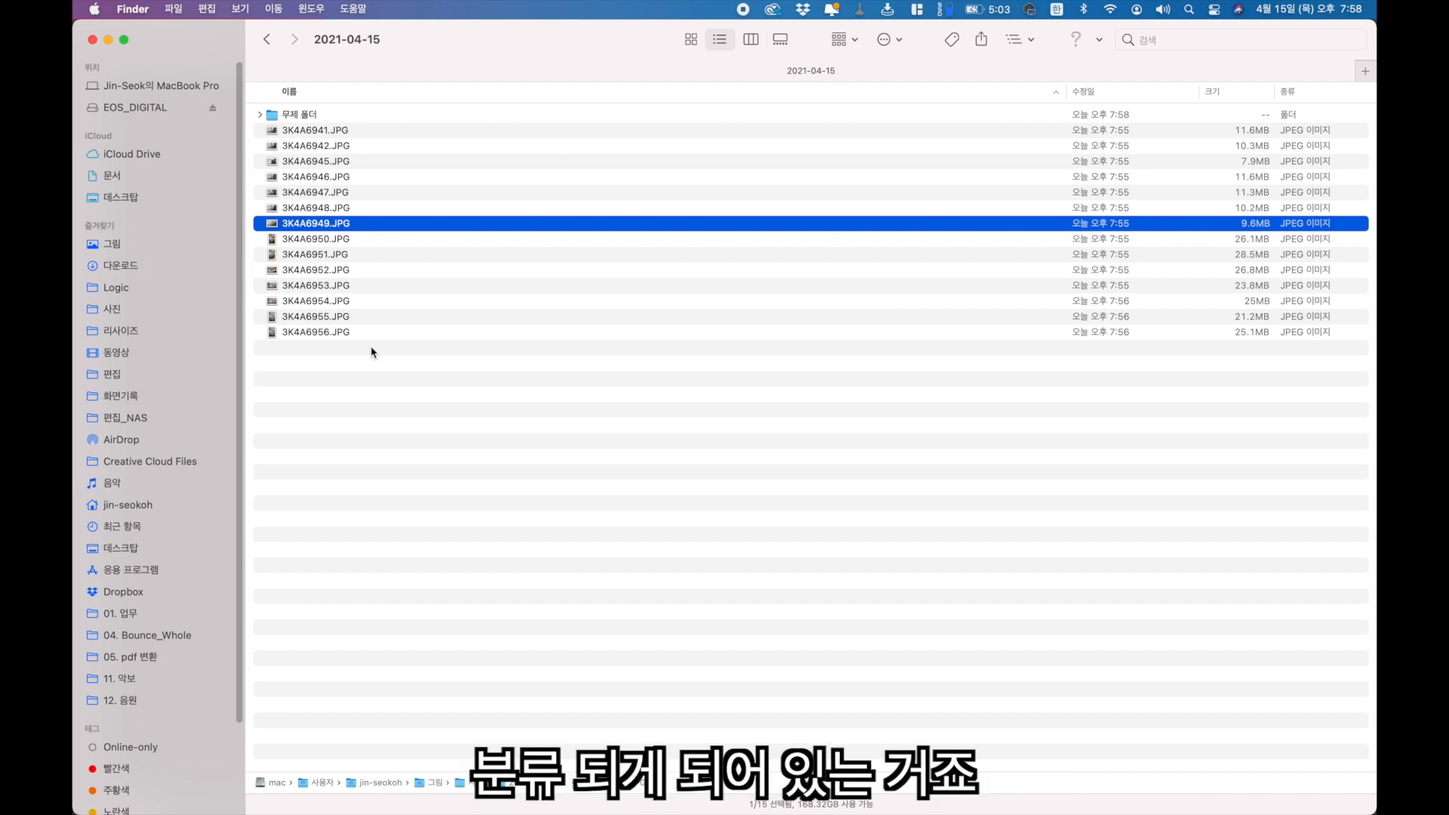
left_click_drag(370, 130, 798, 500)
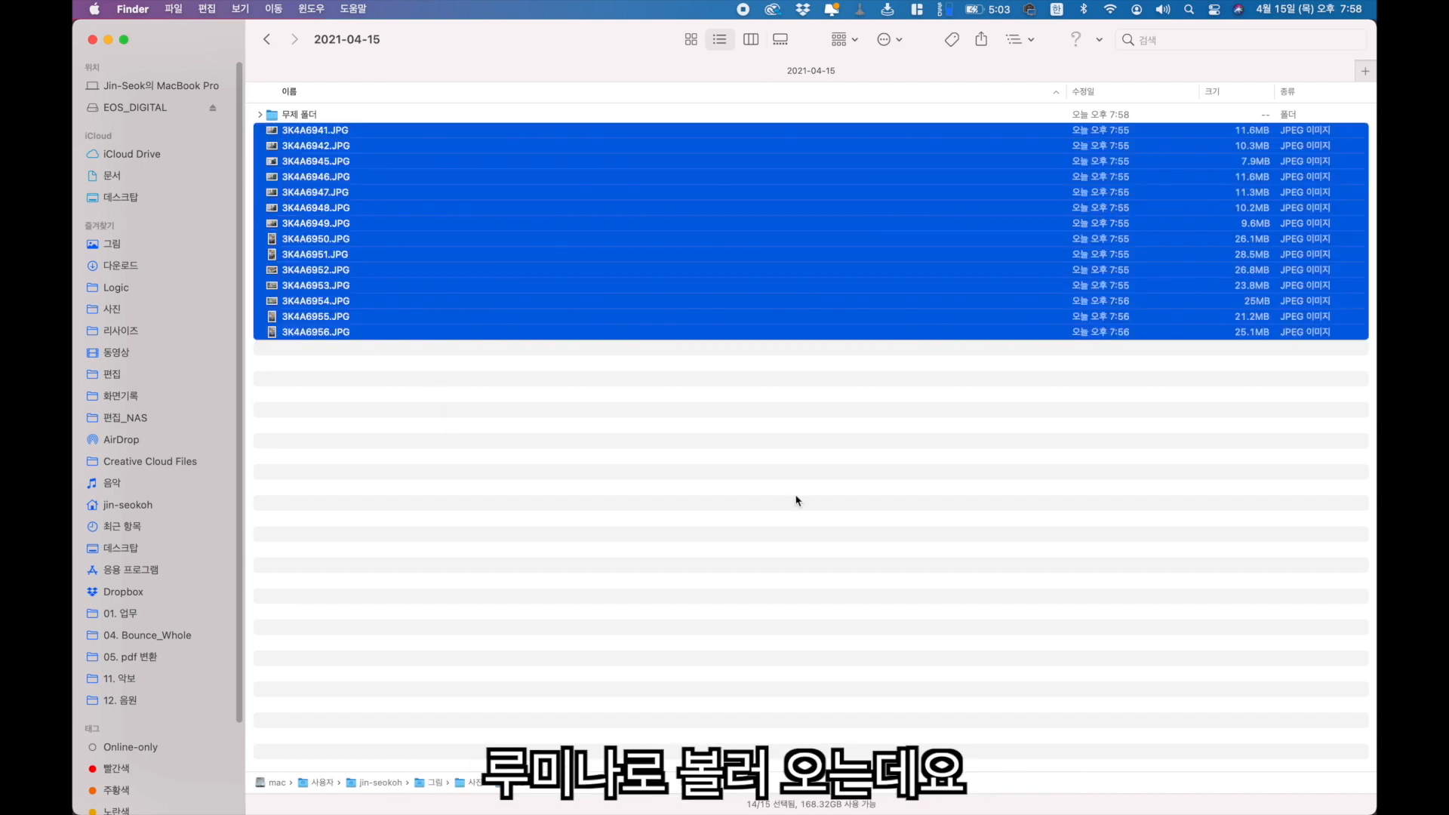
key("super+space")
type("ㅣ")
key("BackSpace")
key("Caps_Lock")
type("lu")
key("Return")
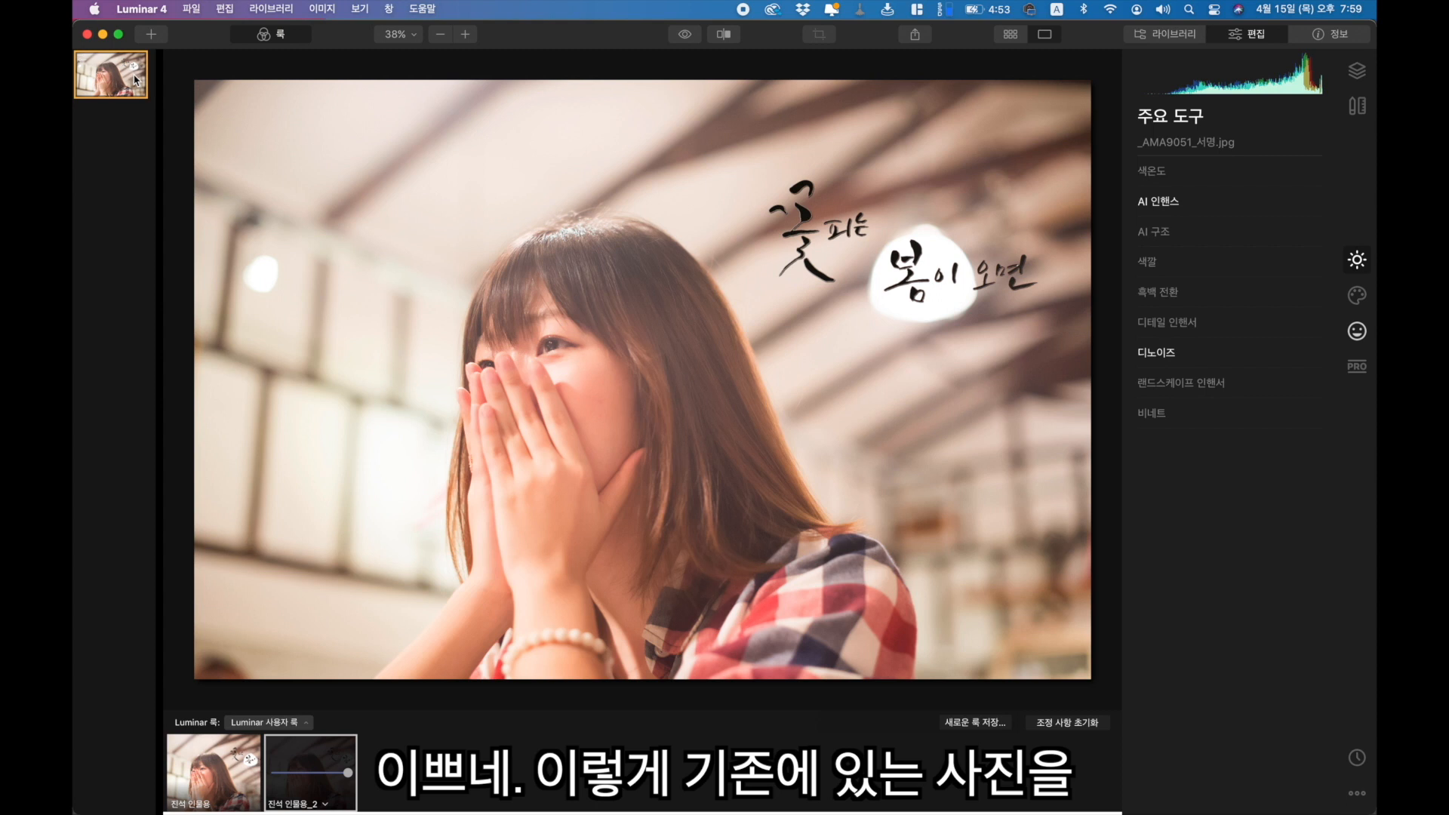
- Remove the existing photo from Luminar 4 and open the photos selected in Finder with it
key("super+BackSpace")
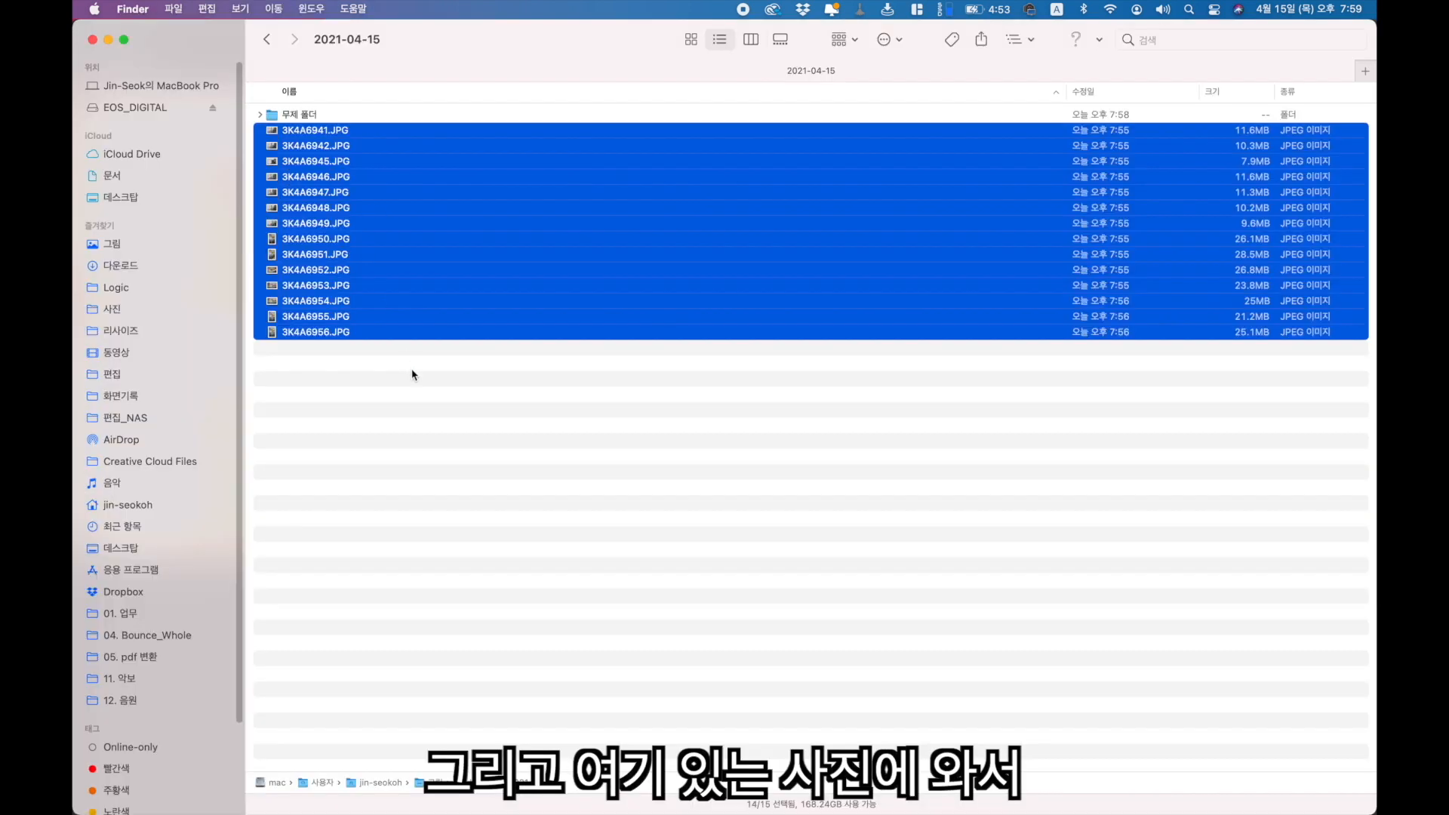
right_click(344, 257)
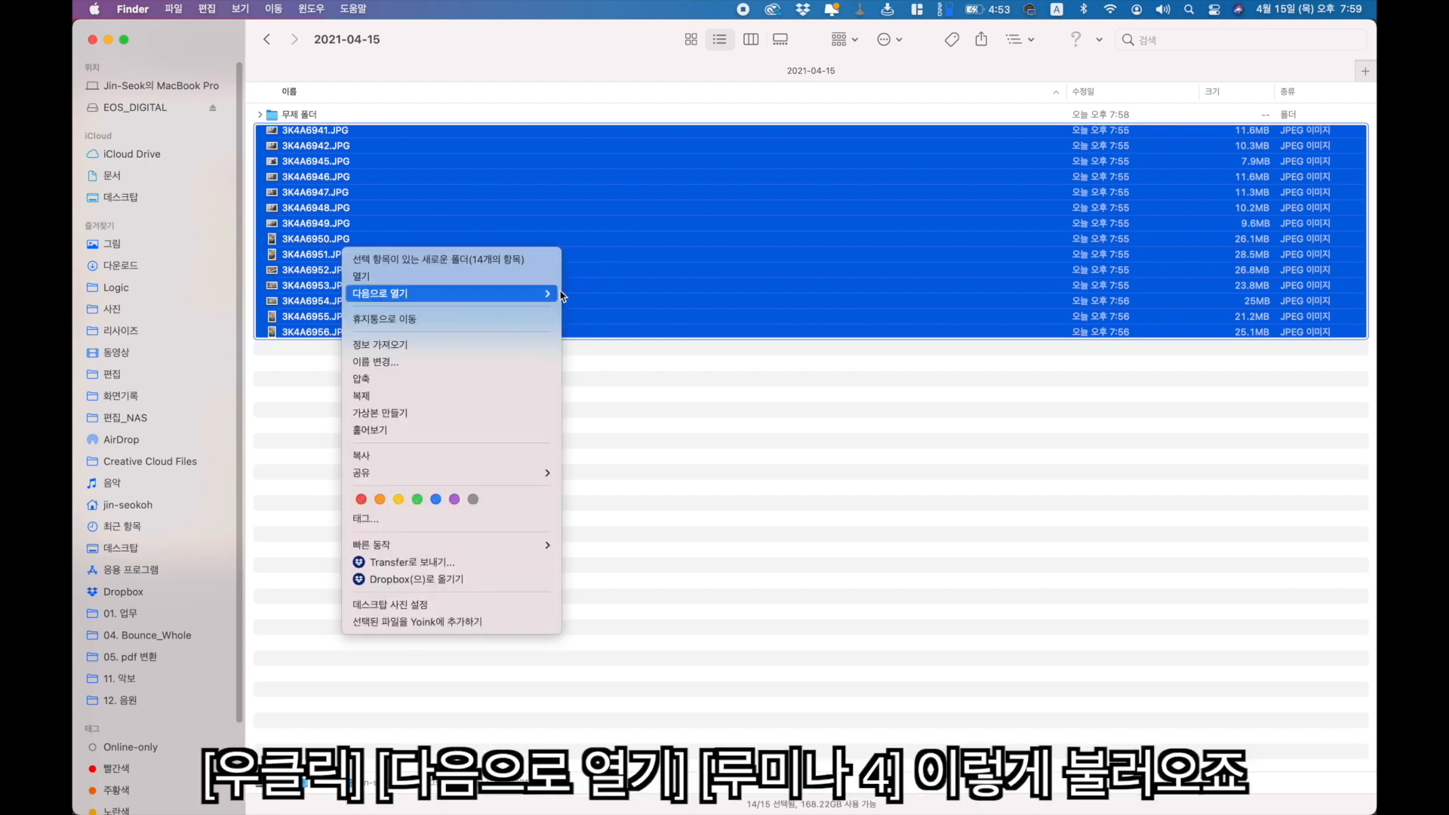
mouse_move(559, 294)
left_click(642, 388)
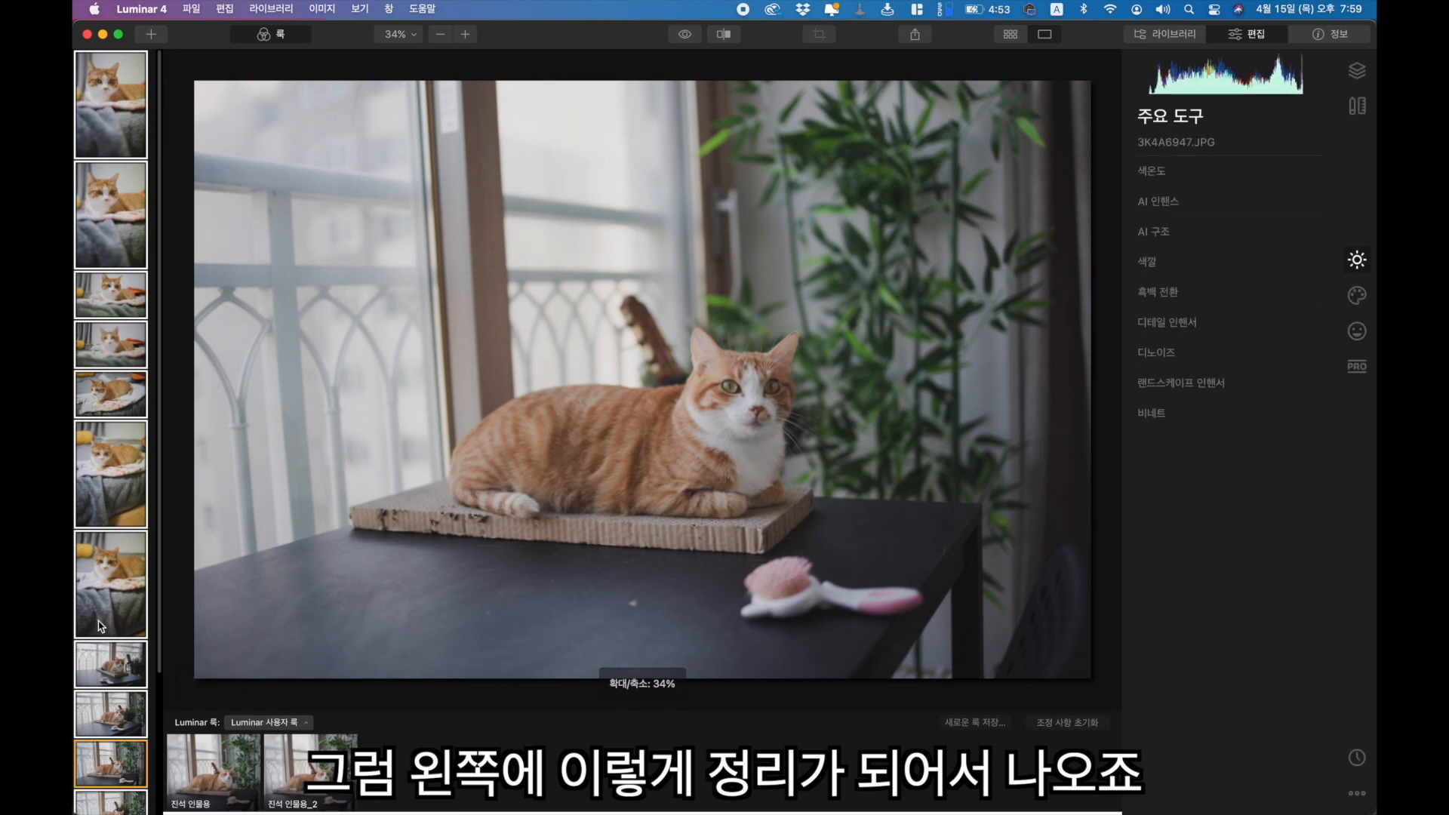
- Apply the second saved portrait look to 3K4A6947.JPG and paste its adjustments onto all the selected photos
scroll(100, 627, "down", 3)
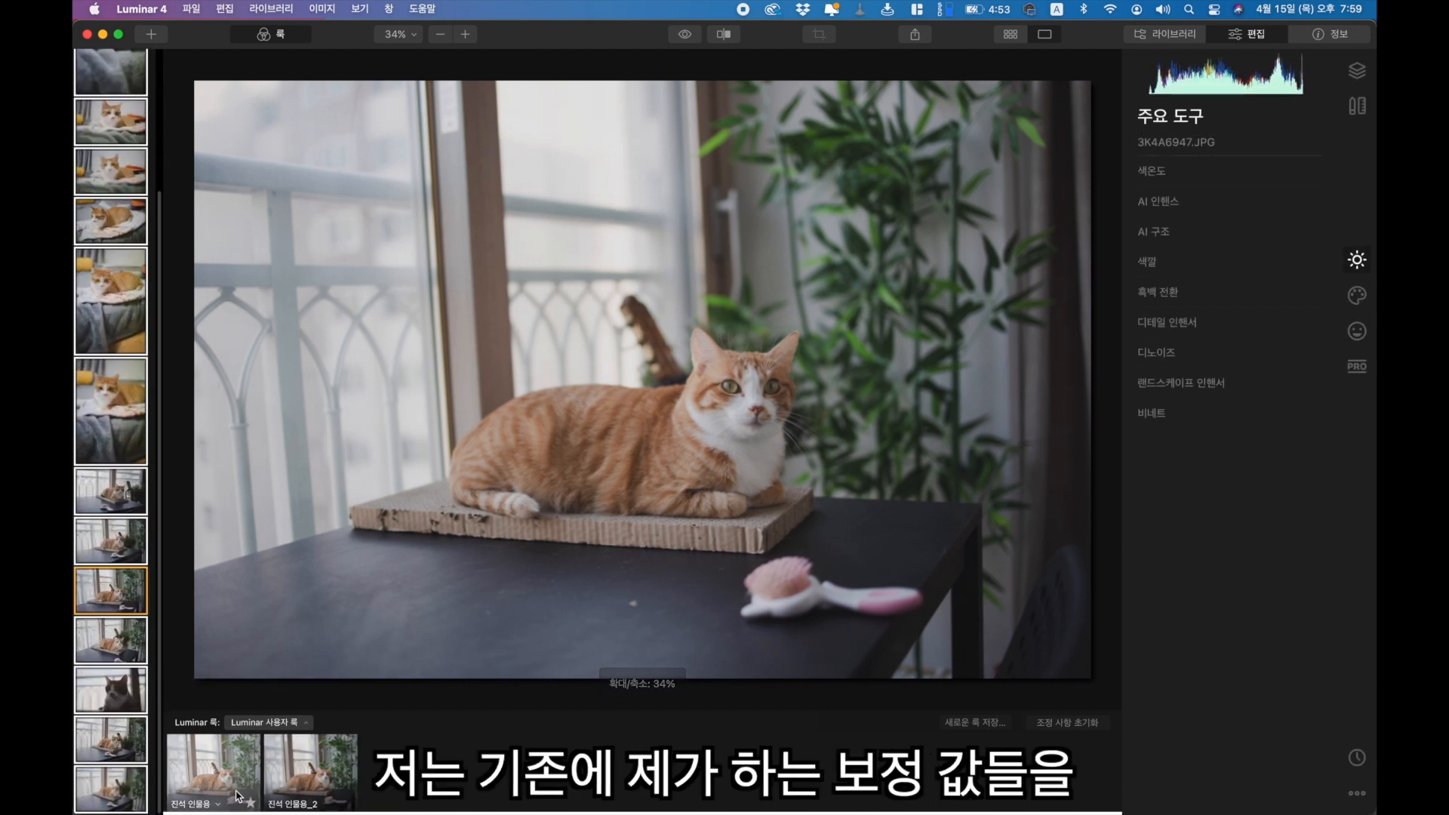
left_click(299, 785)
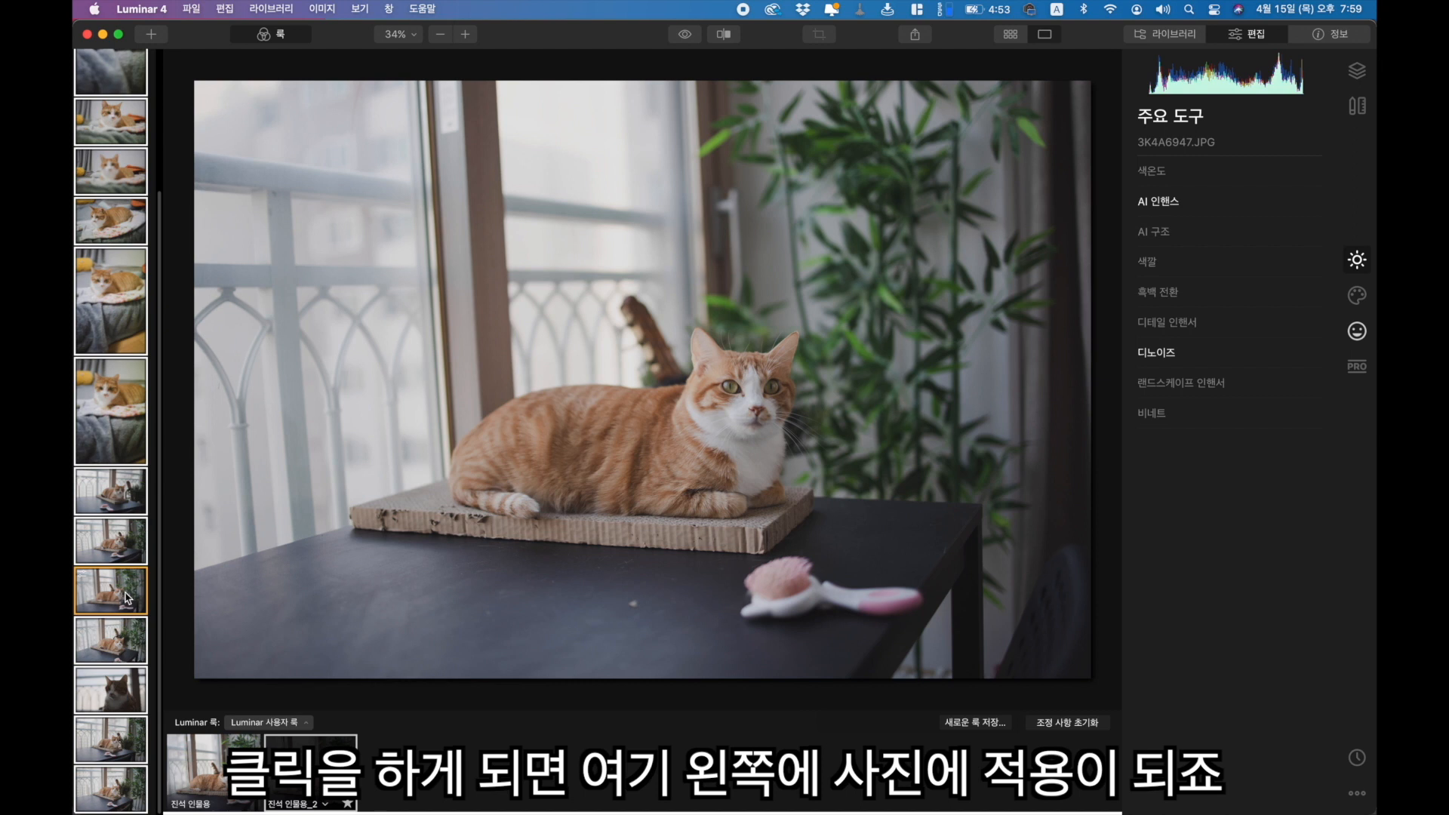
key("super+v")
scroll(129, 595, "up", 5)
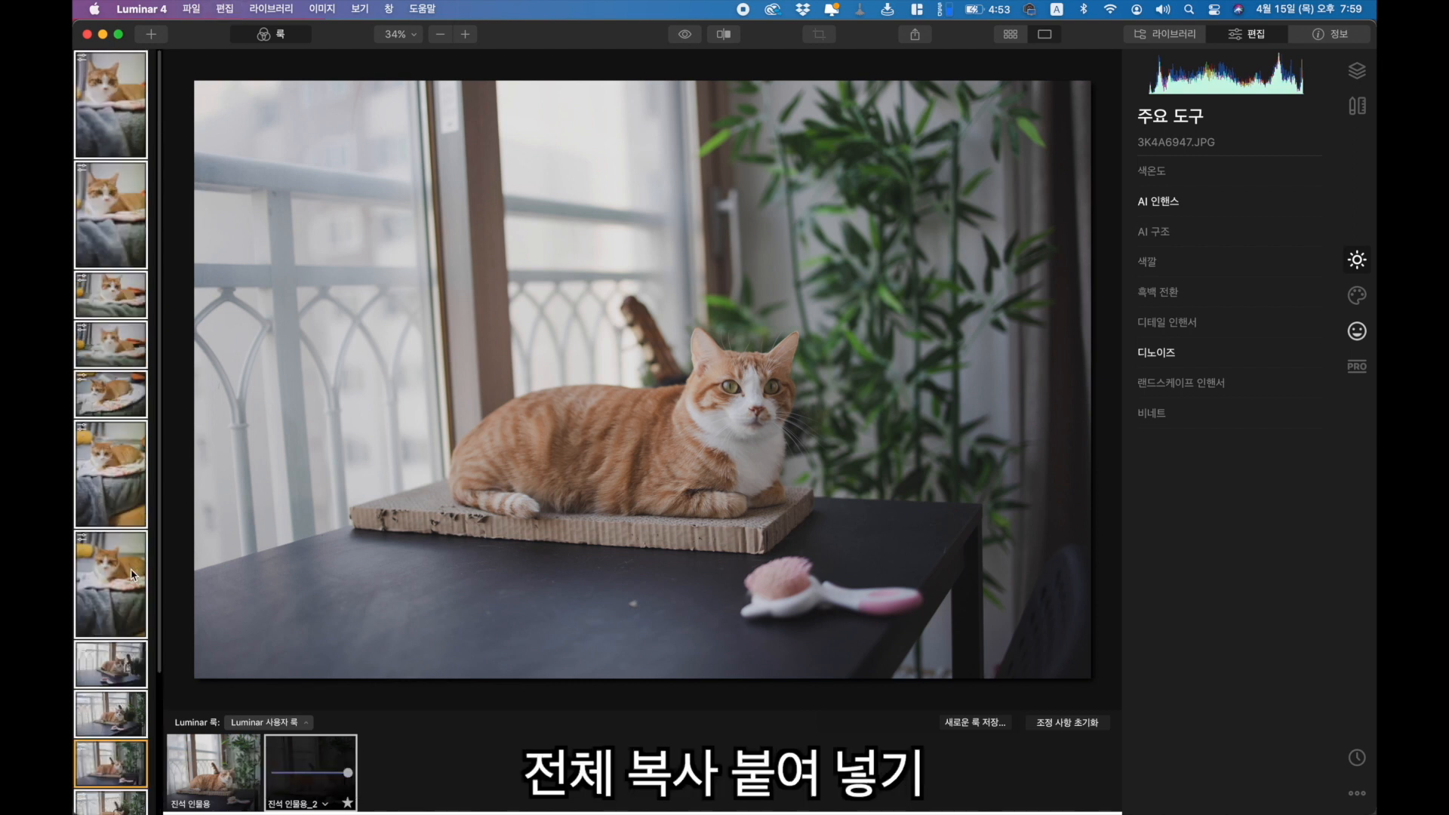
left_click(118, 364)
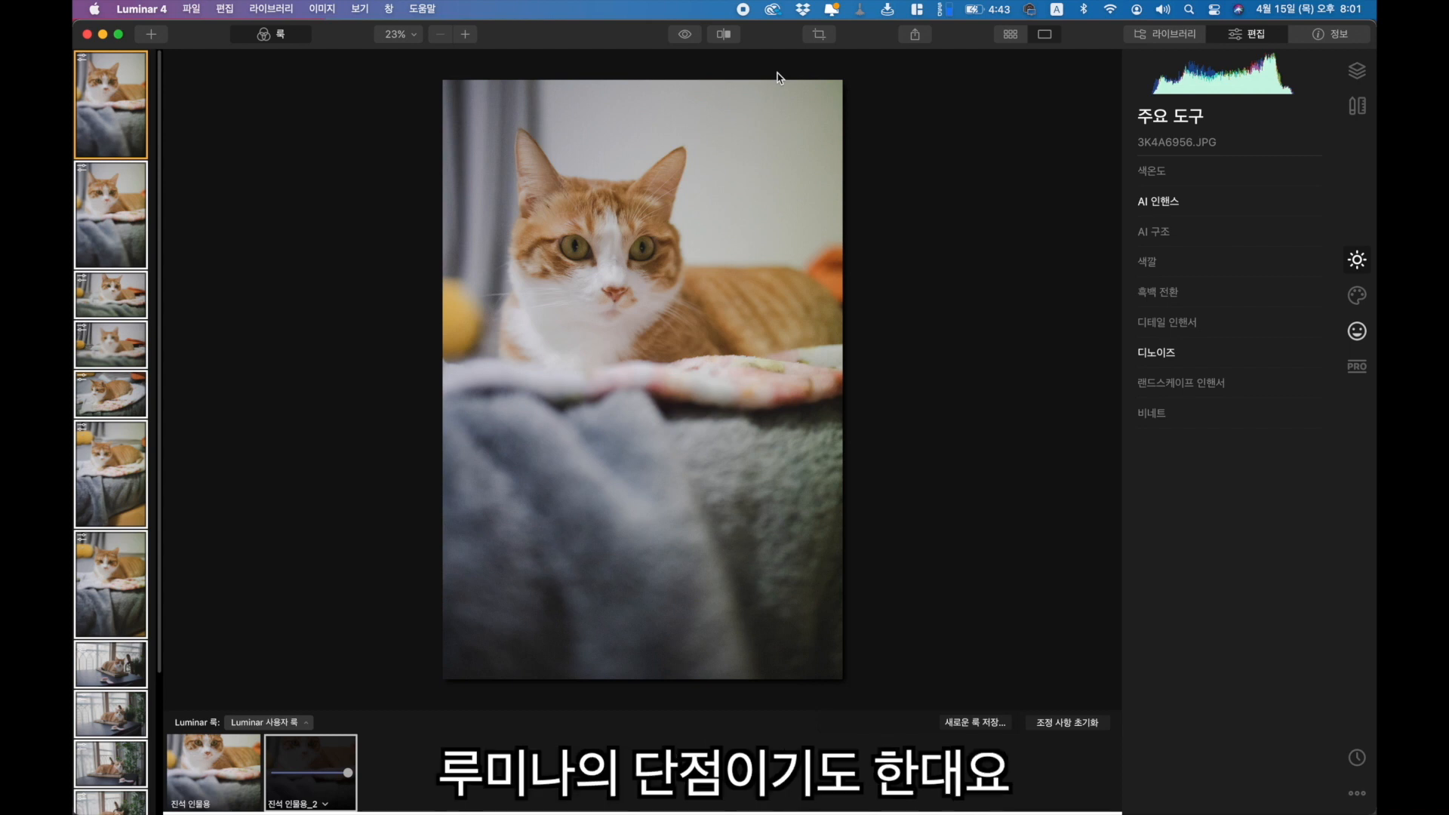
- Export the photos to the 리사이즈 folder as sRGB JPEGs with medium sharpening, a 1920 long edge and quality 100
left_click(915, 35)
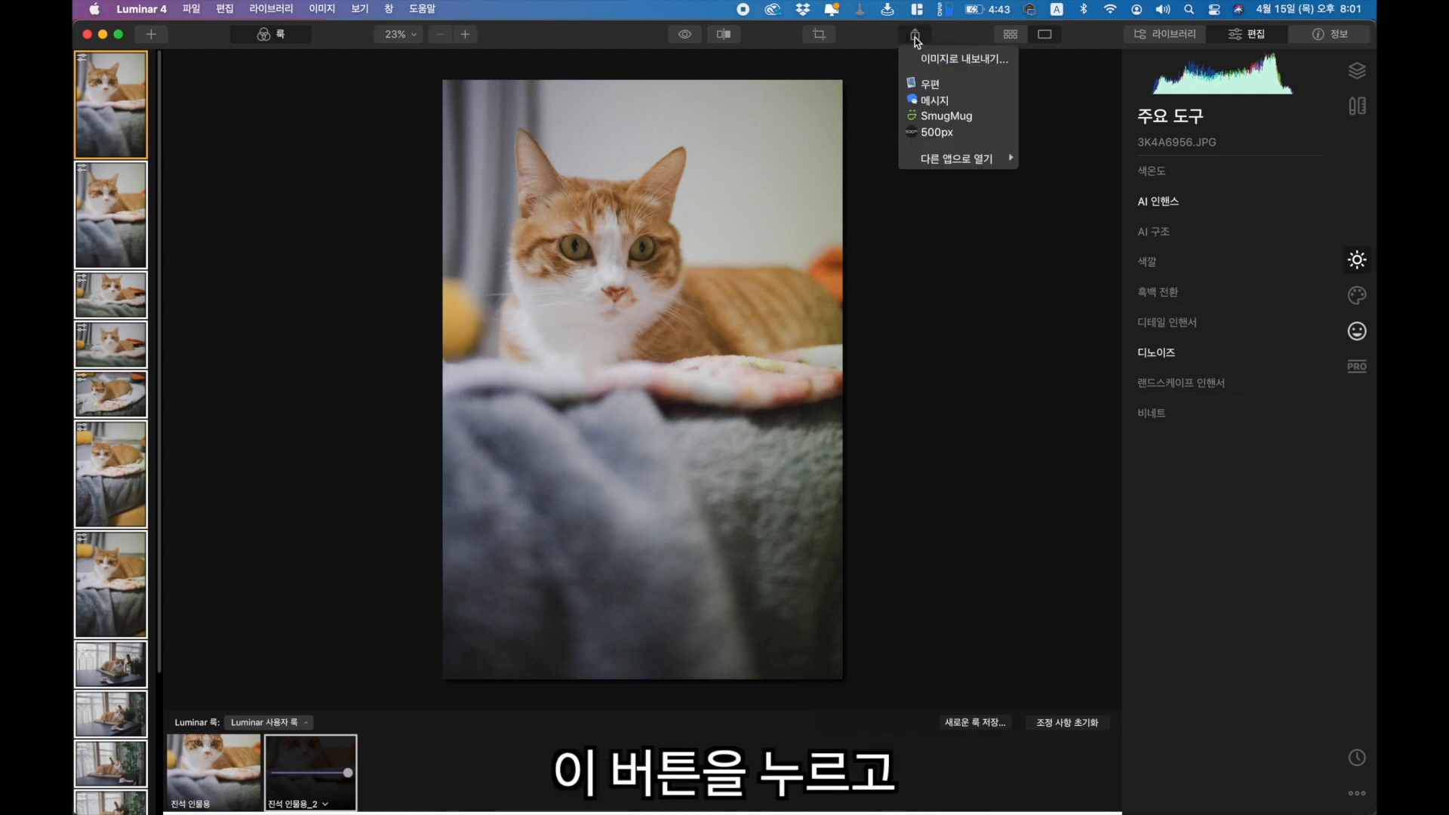
left_click(940, 53)
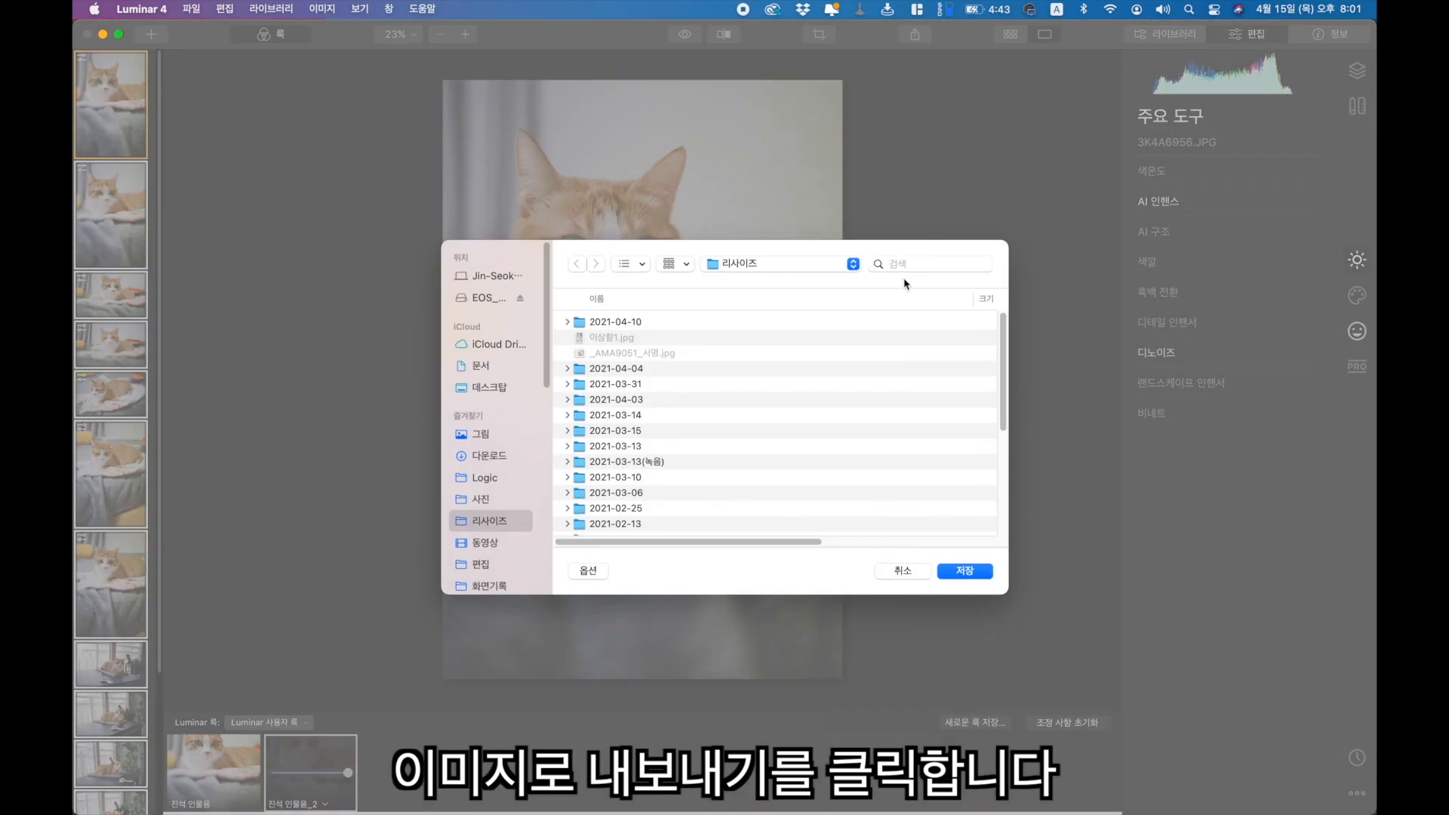
left_click(588, 573)
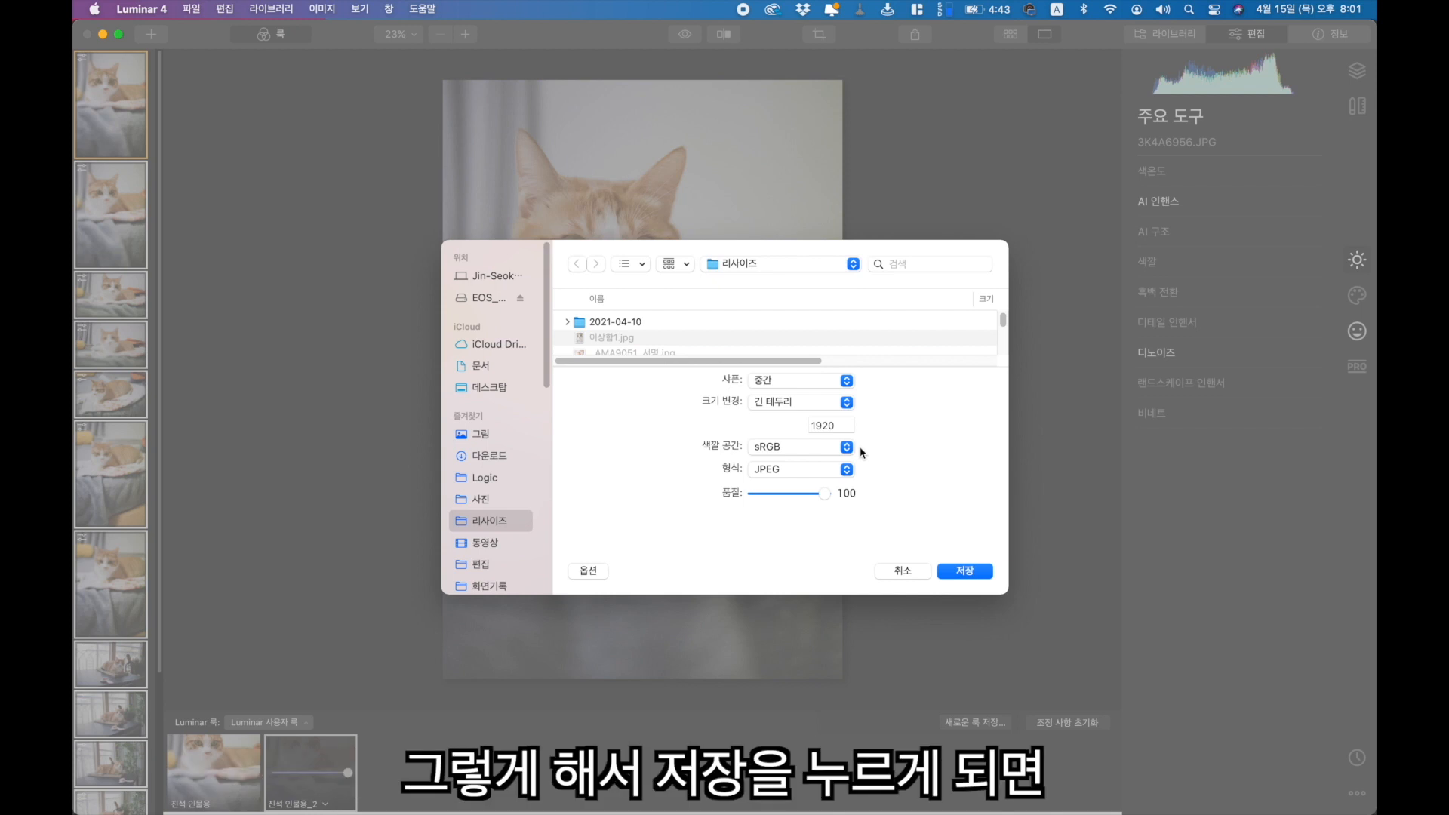
left_click(966, 571)
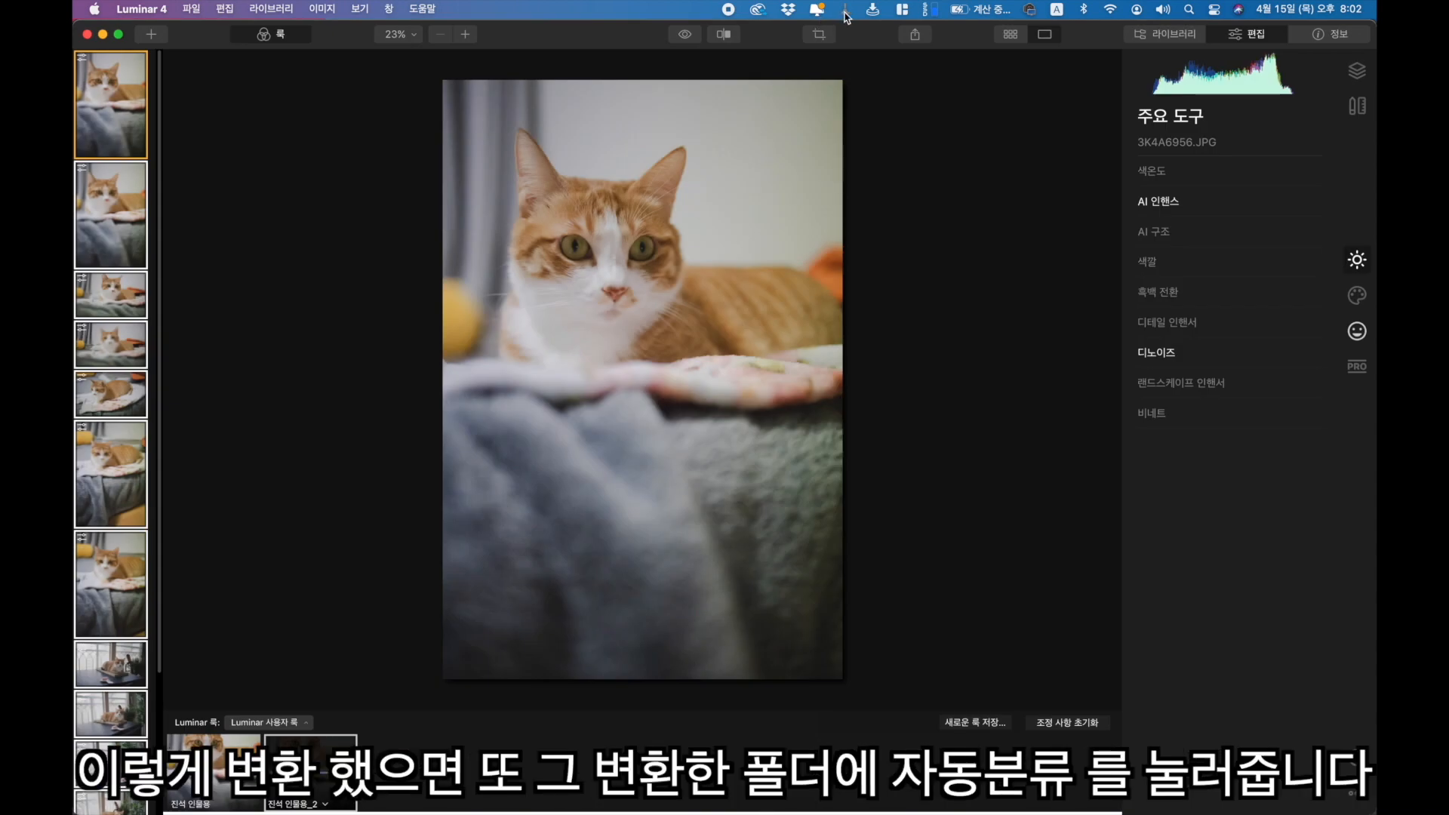
- Run Hazel's rules on the 리사이즈 folder to sort the exported photos
left_click(845, 12)
mouse_move(893, 76)
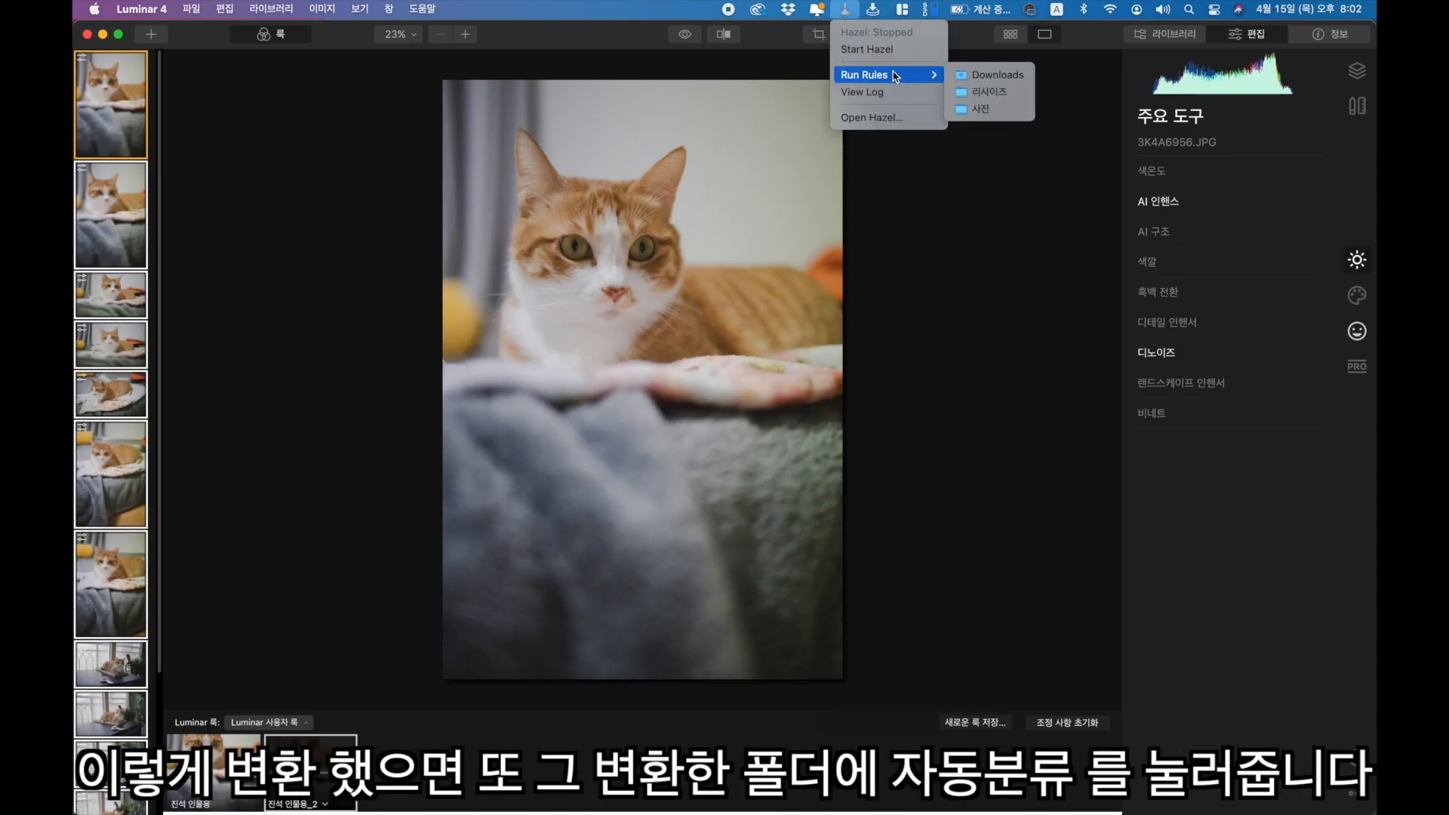
left_click(968, 92)
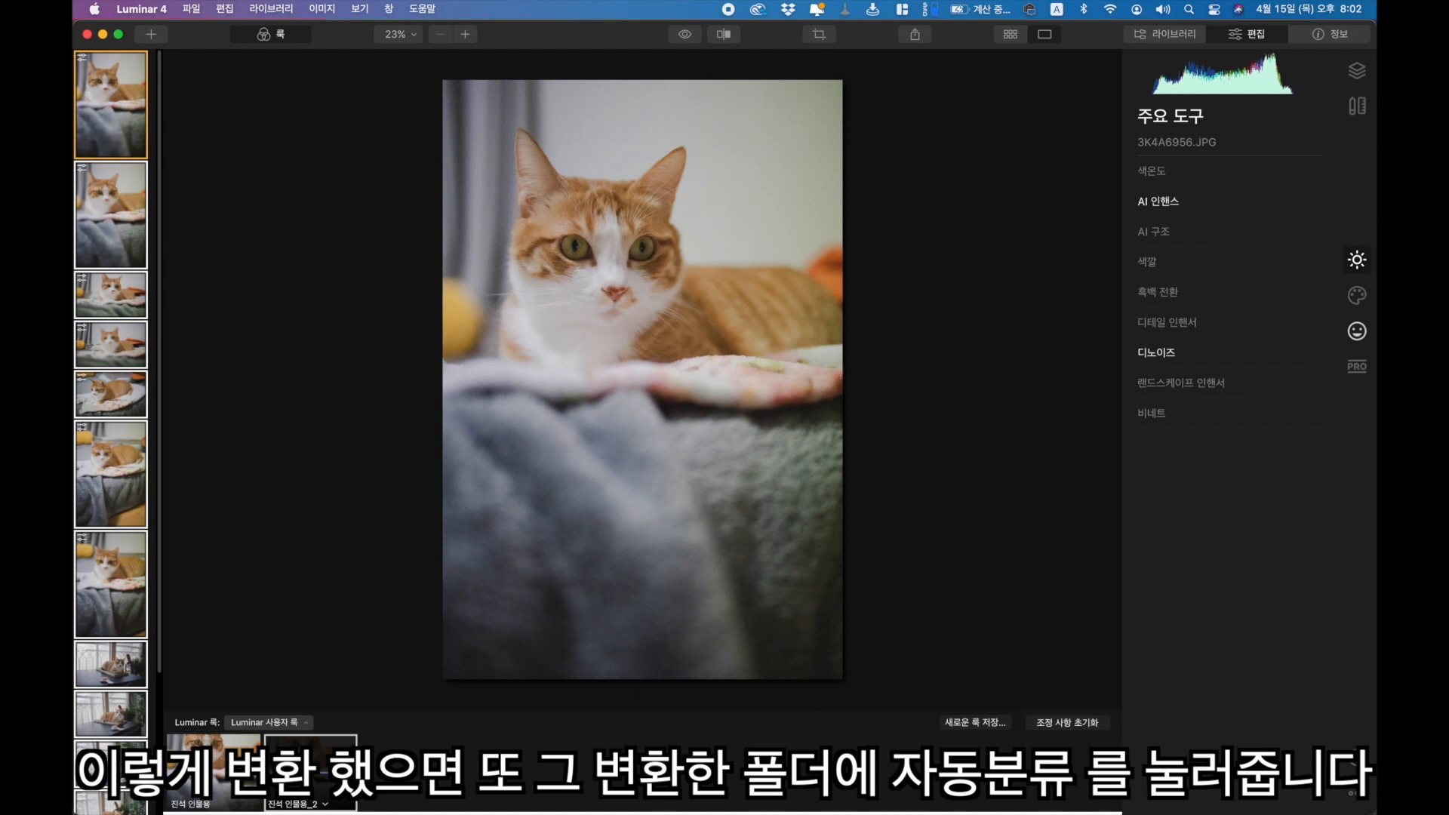
- Open the sorted 2021-04-15 folder in an enlarged Finder window and preview the exported photos around 3K4A6955.jpeg
left_click(1249, 86)
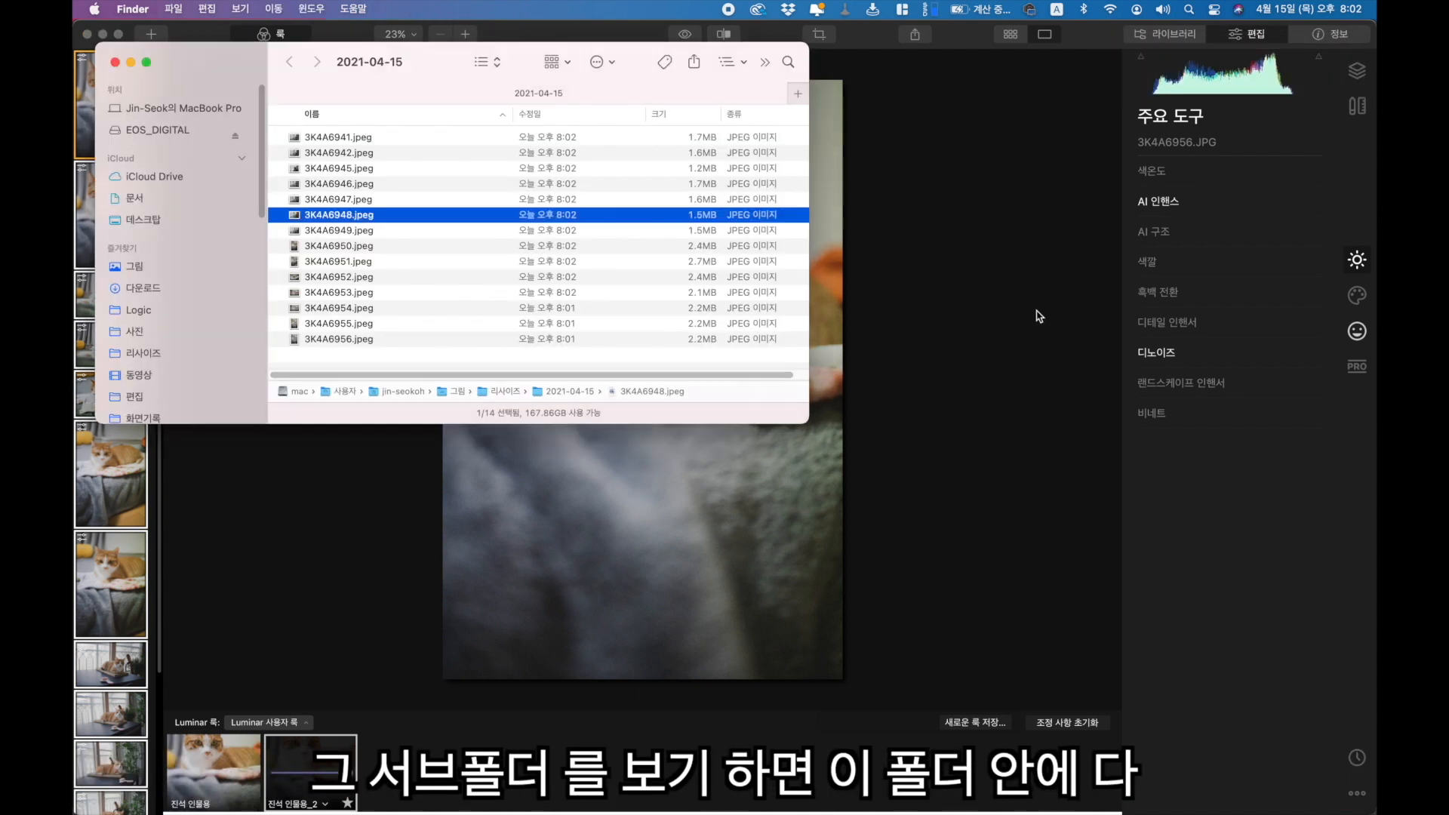
double_click(444, 76)
left_click(400, 303)
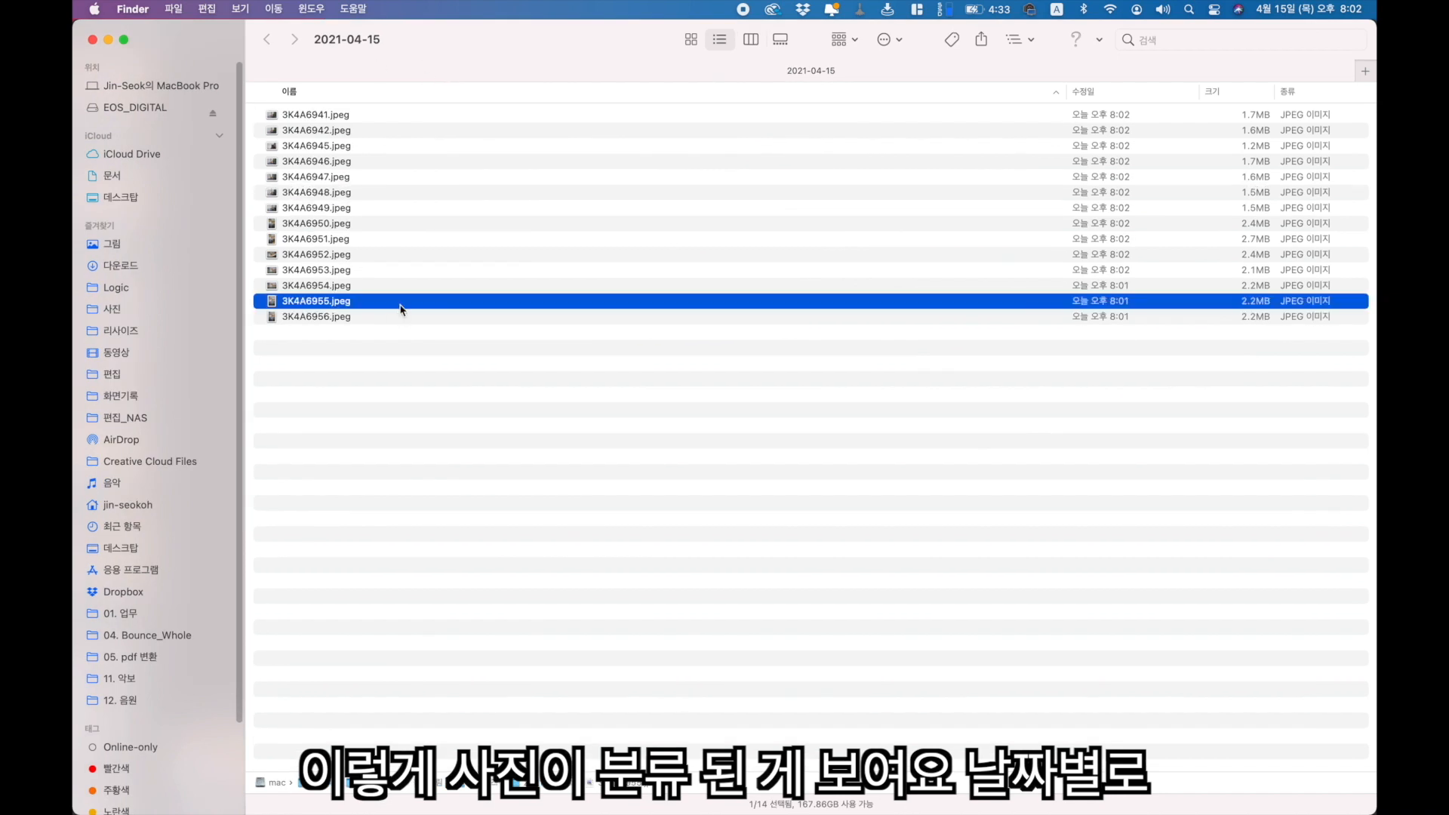
key("space")
key("Down")
key("Up")
key("Up")
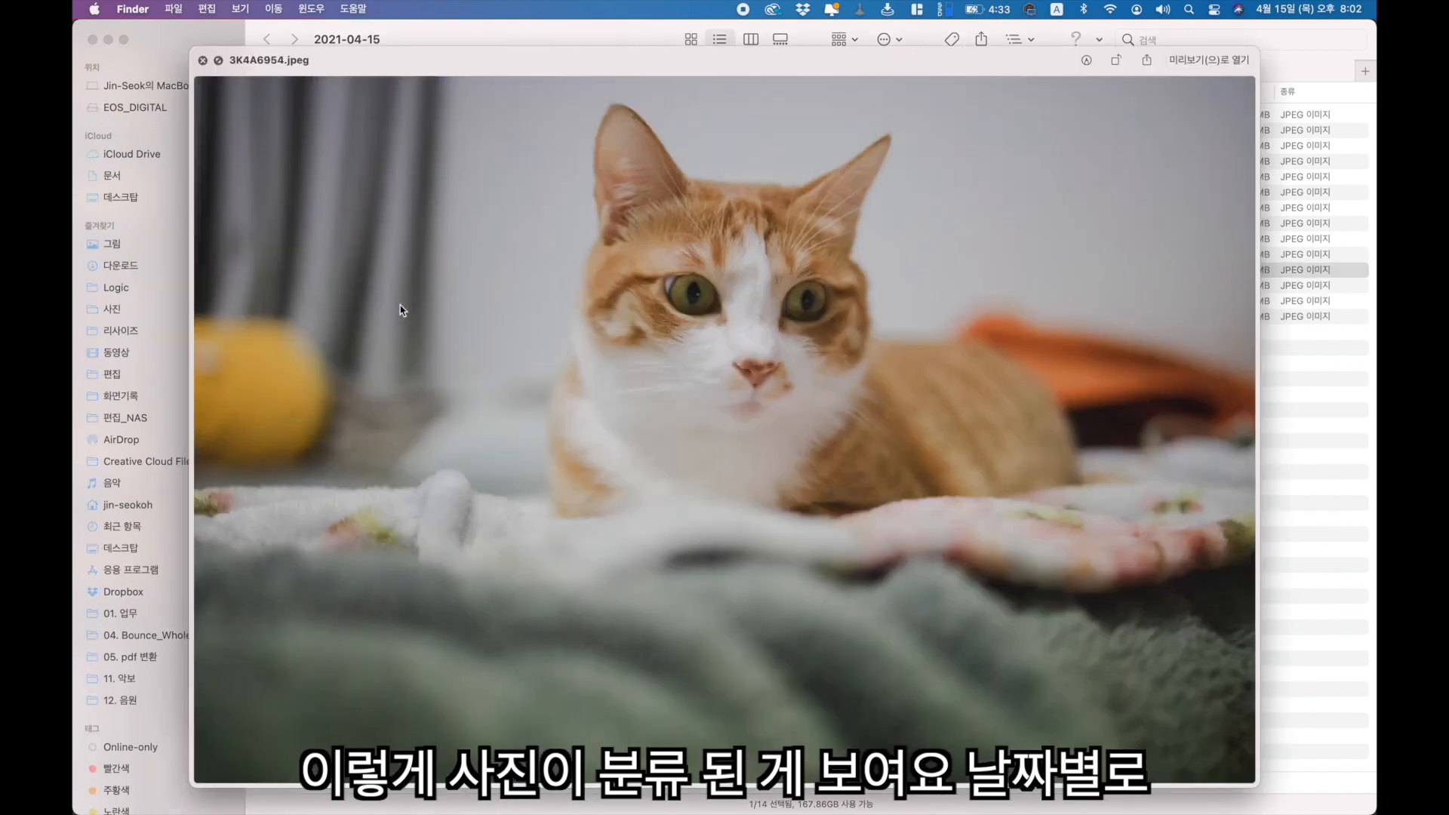
key("Down")
key("Down")
key("Up")
key("Up")
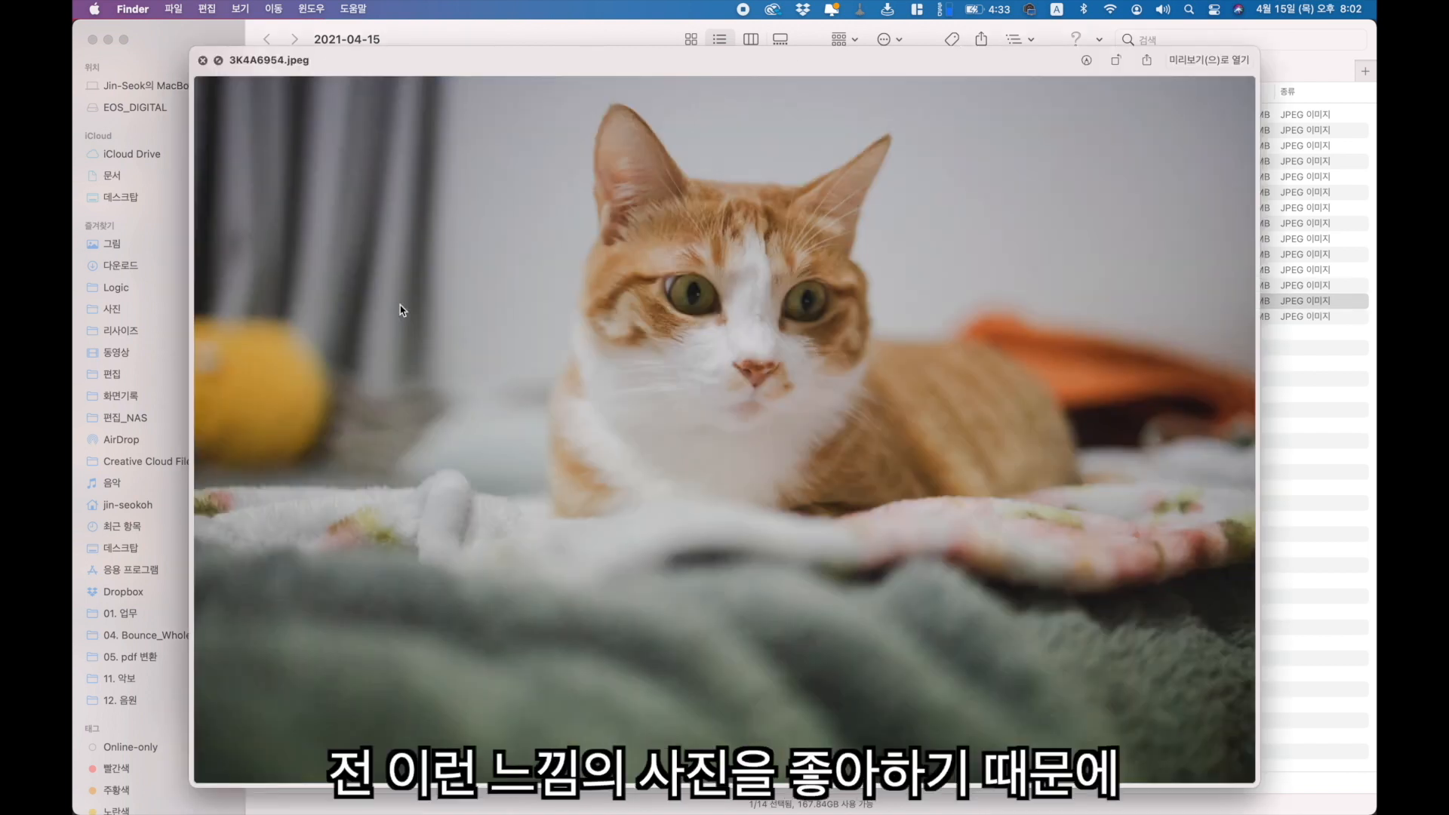
key("Down")
key("Down")
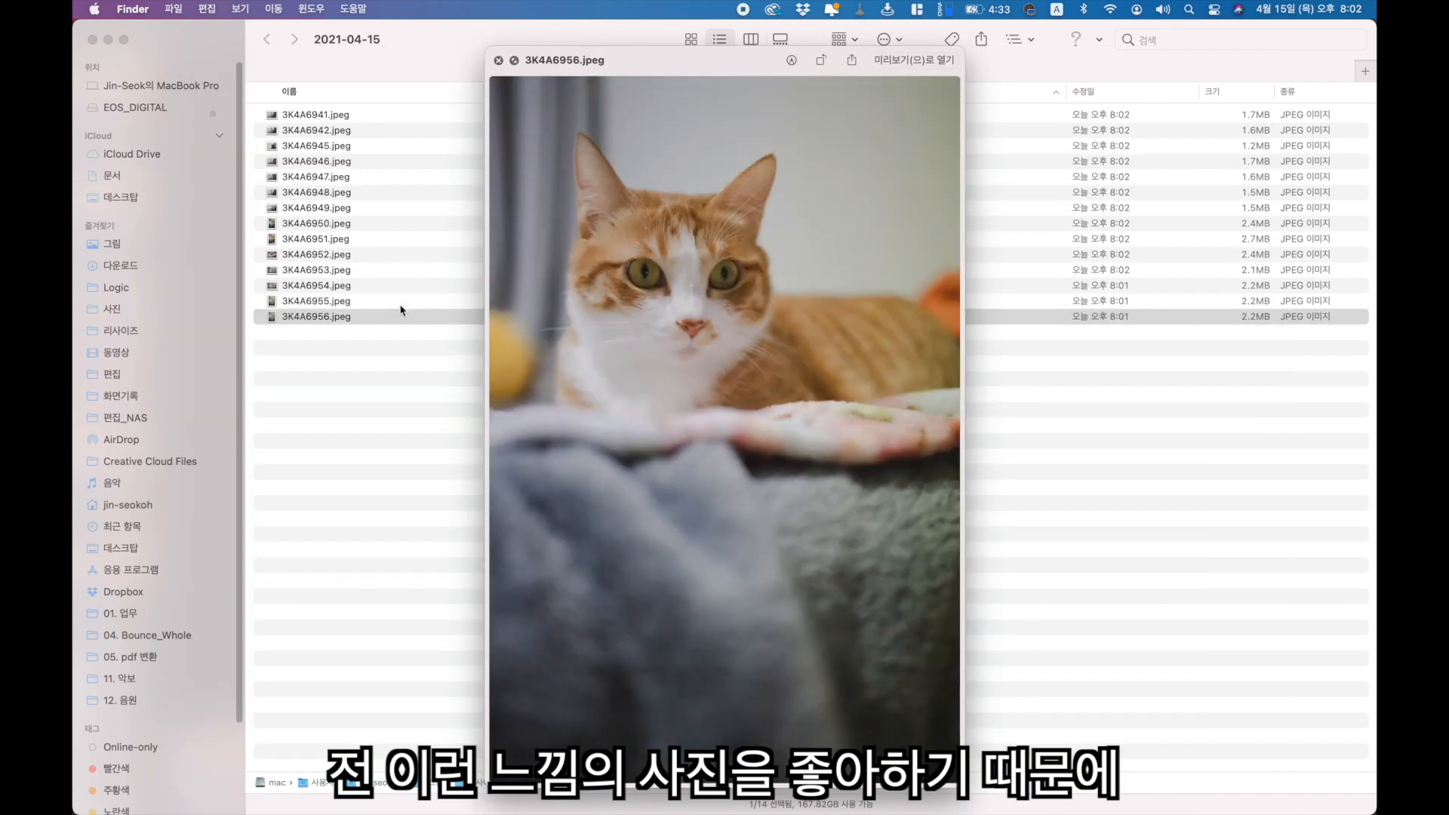